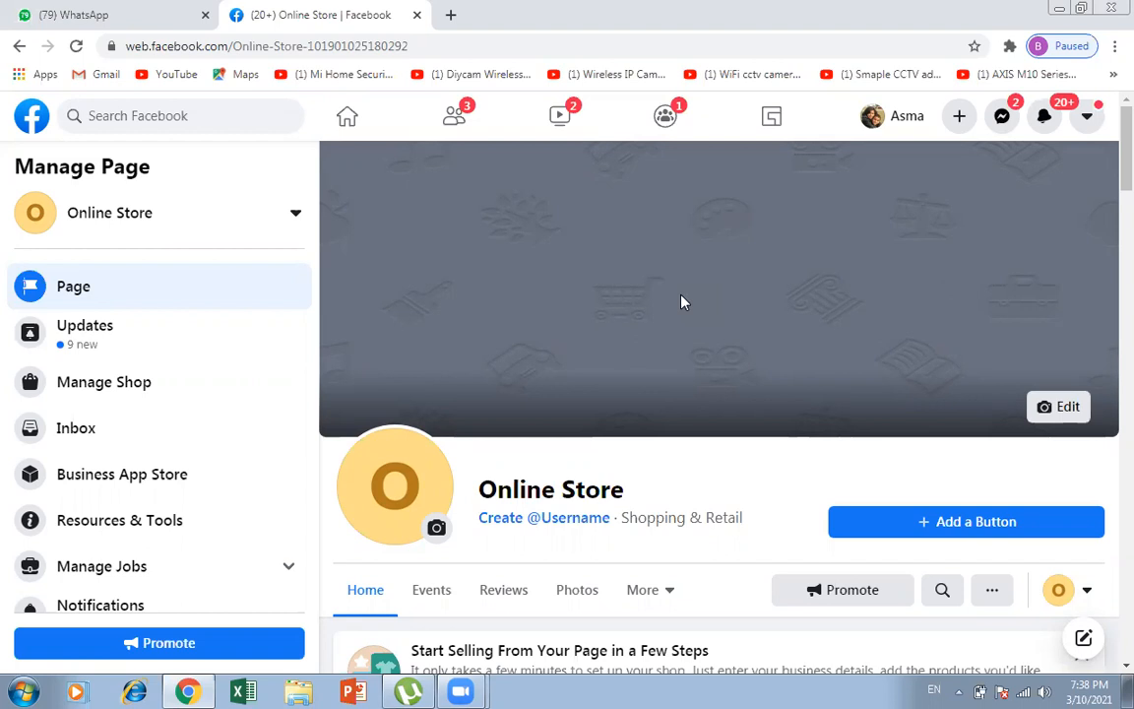
View the Online Store page's cover photo editing options and its choices for adding a page button.
left_click(1057, 408)
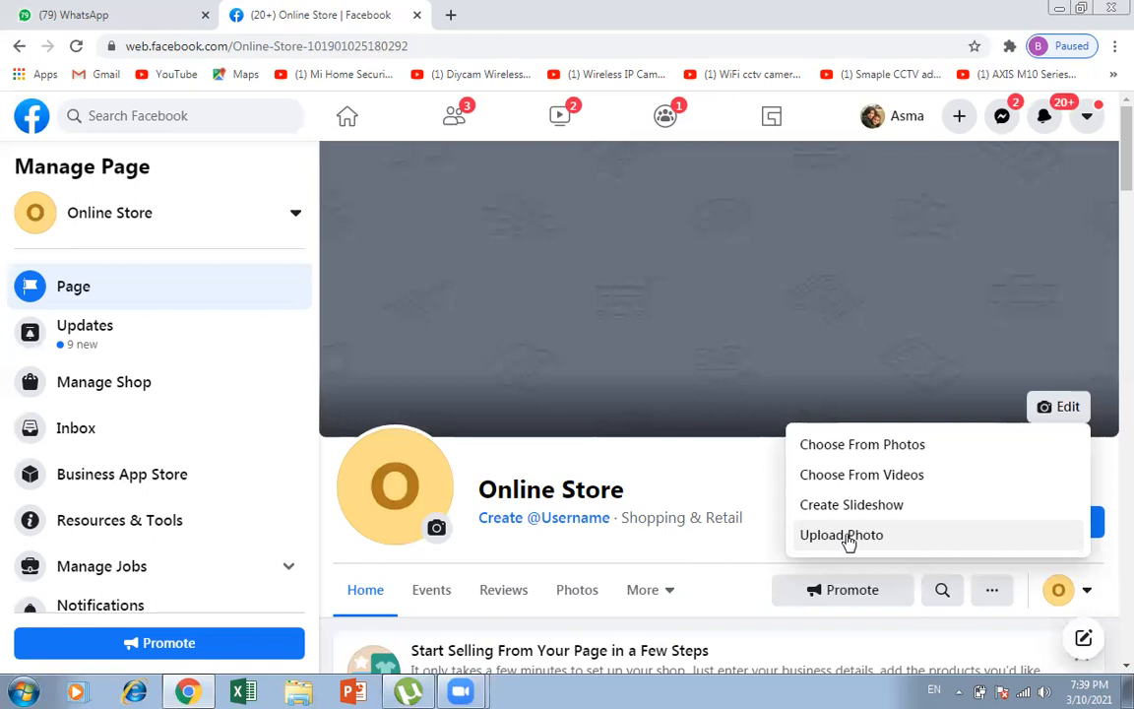
left_click(547, 326)
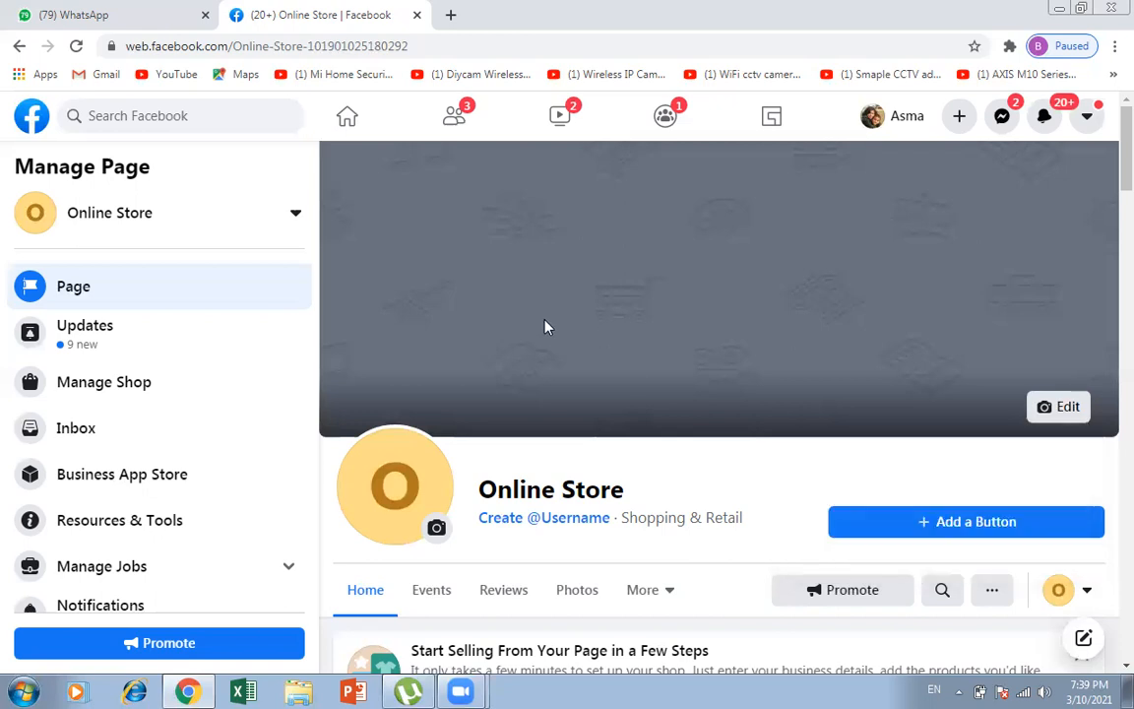
left_click(977, 528)
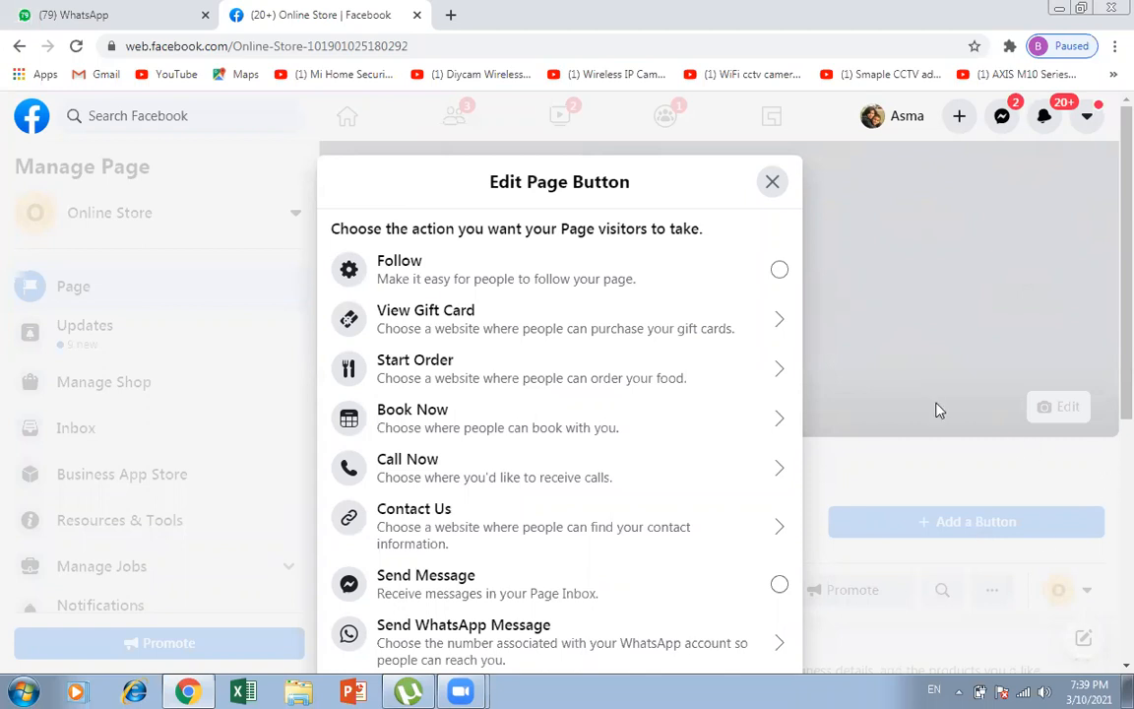
left_click(772, 186)
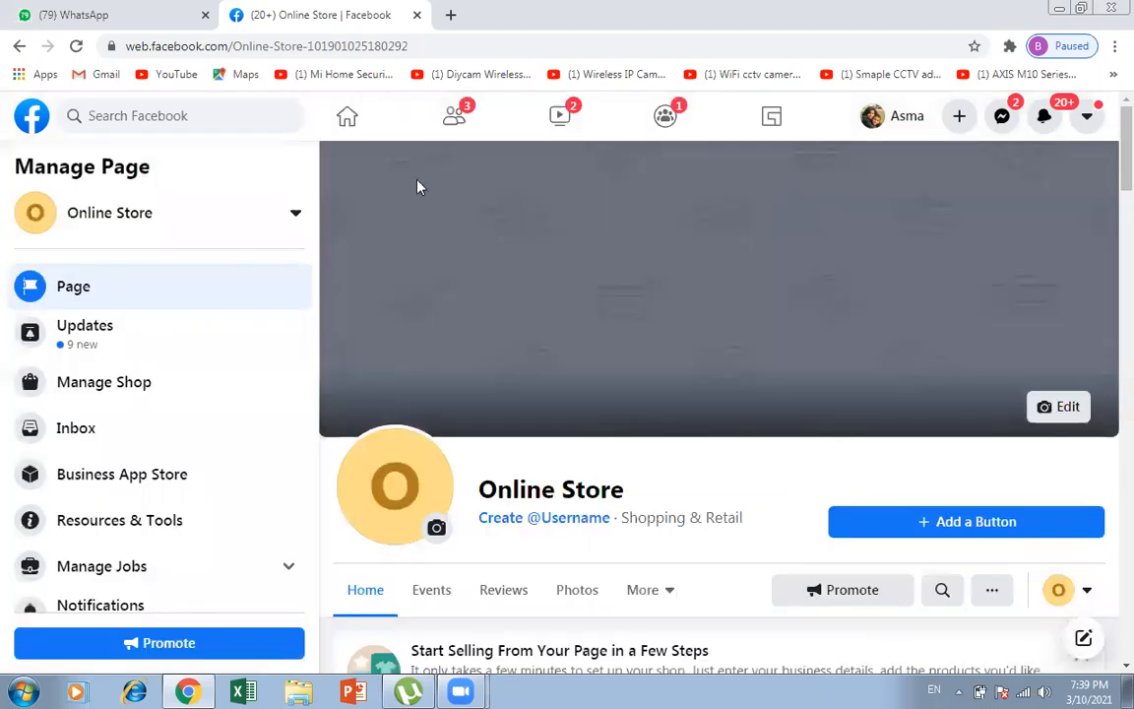
View the Gul Ahmed page from the recent searches as an example, and return to the Online Store page.
left_click(251, 124)
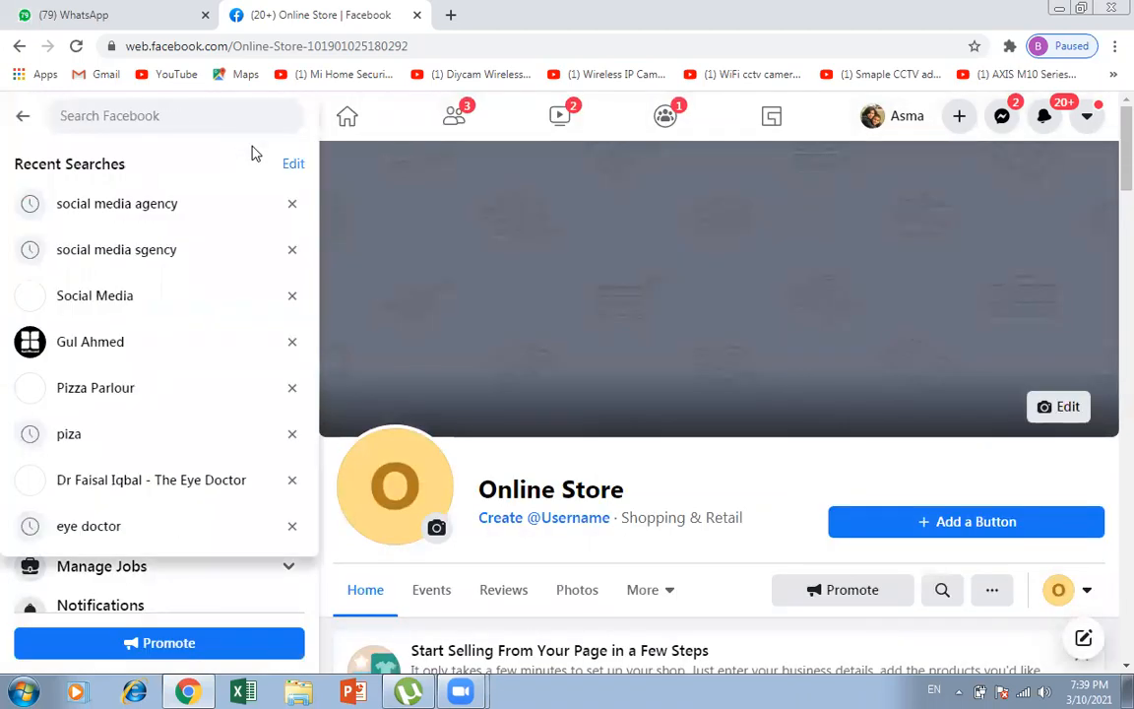
left_click(110, 337)
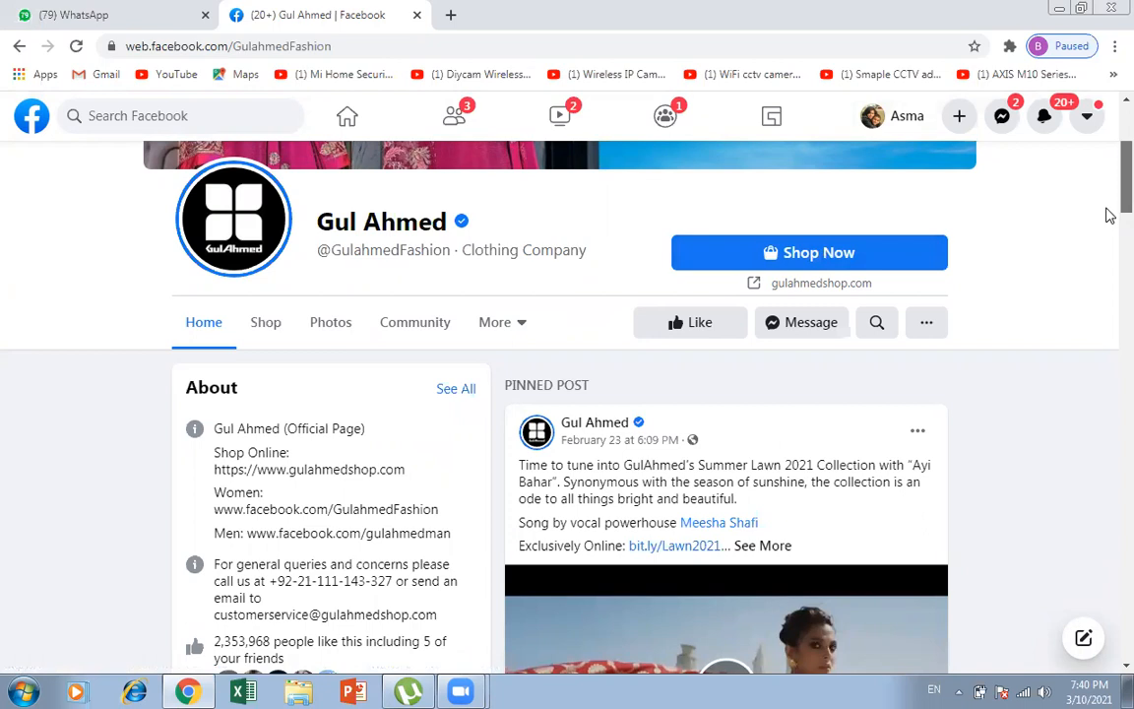
scroll(999, 192, "up", 3)
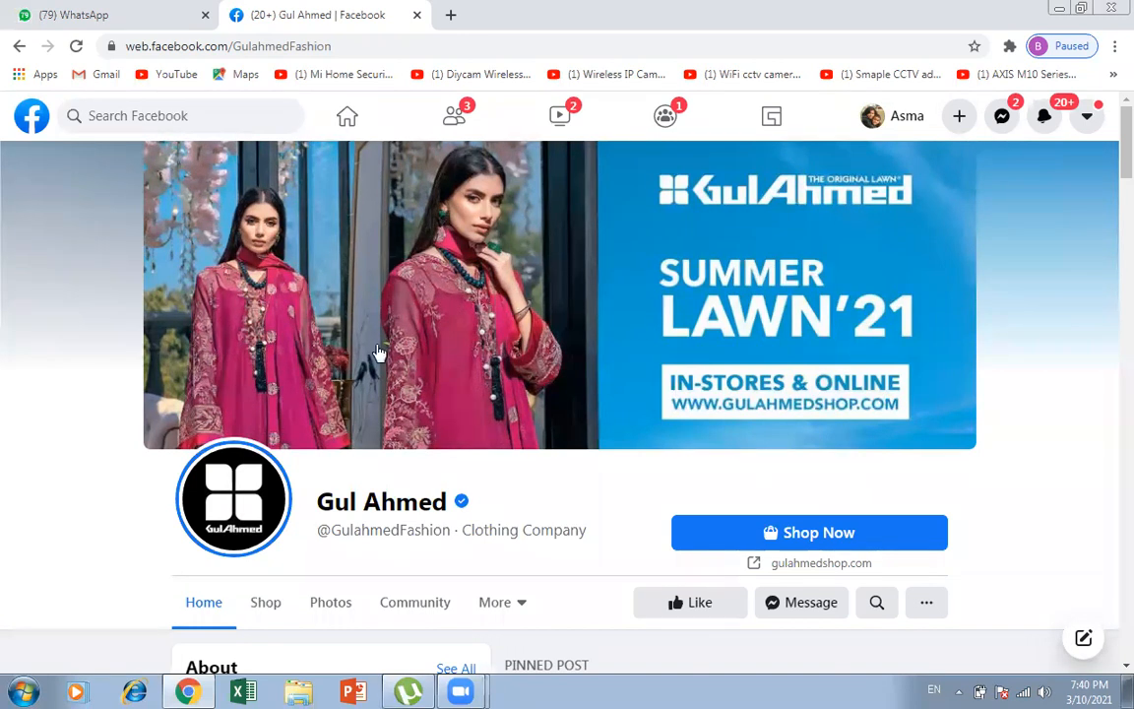
left_click(20, 46)
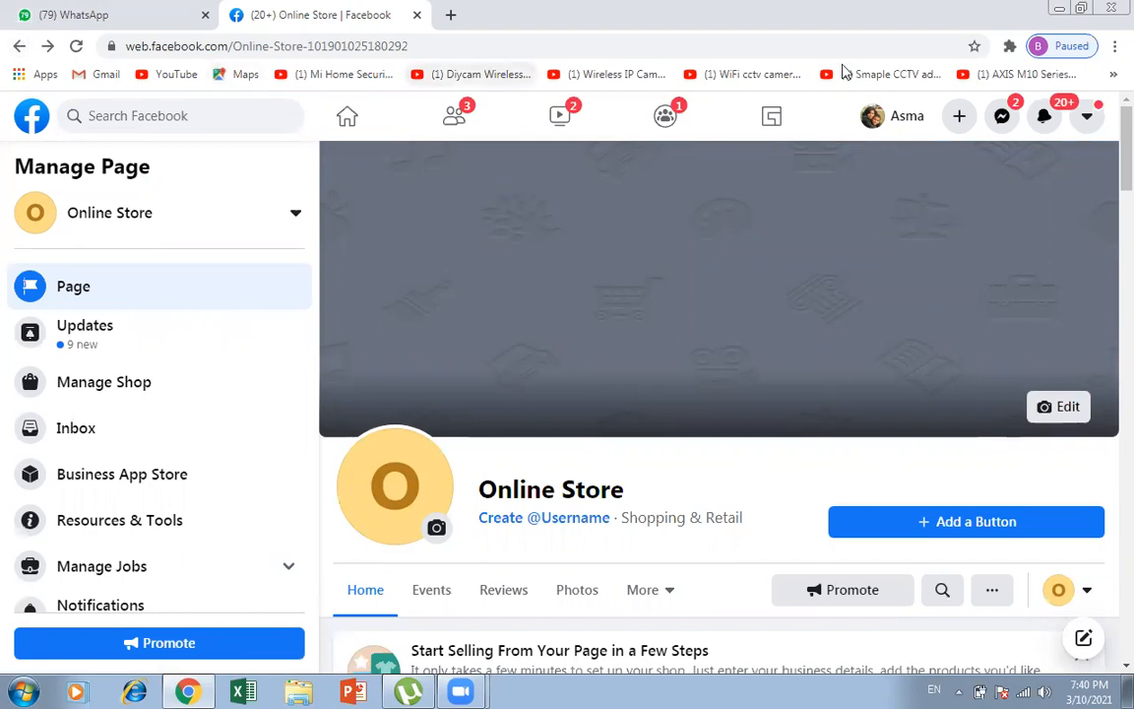
Examine the full list of visitor actions offered for the page button, from Follow to Shop Now, and close it.
left_click(1000, 528)
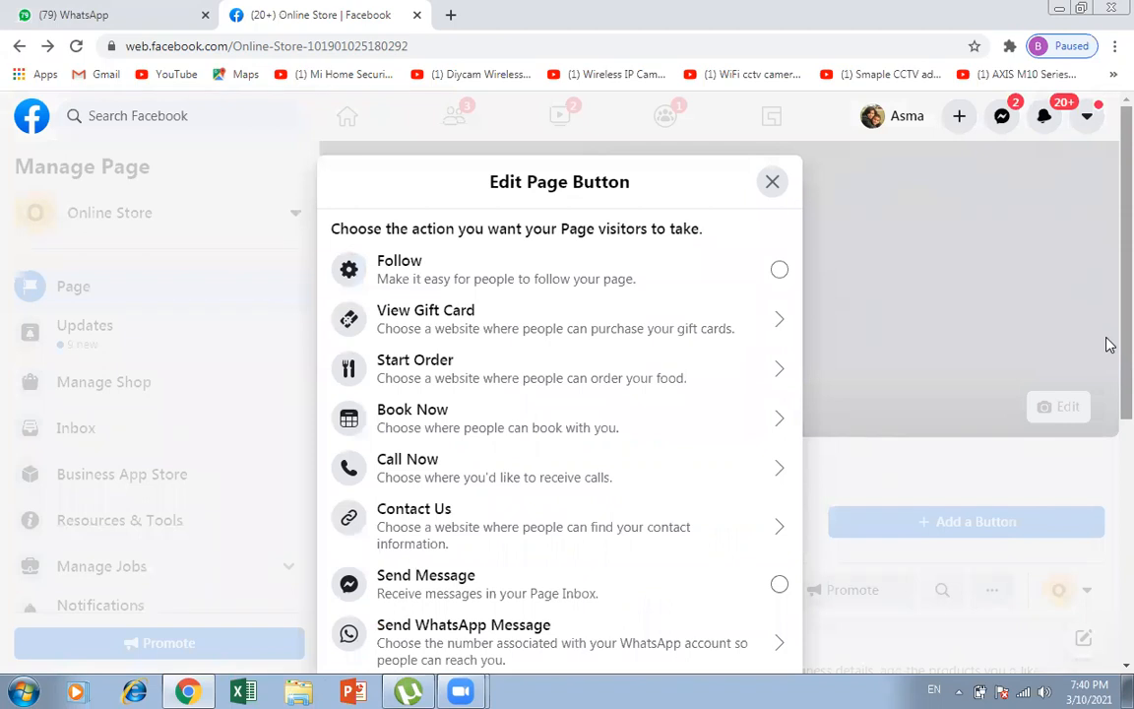
scroll(1107, 354, "down", 1)
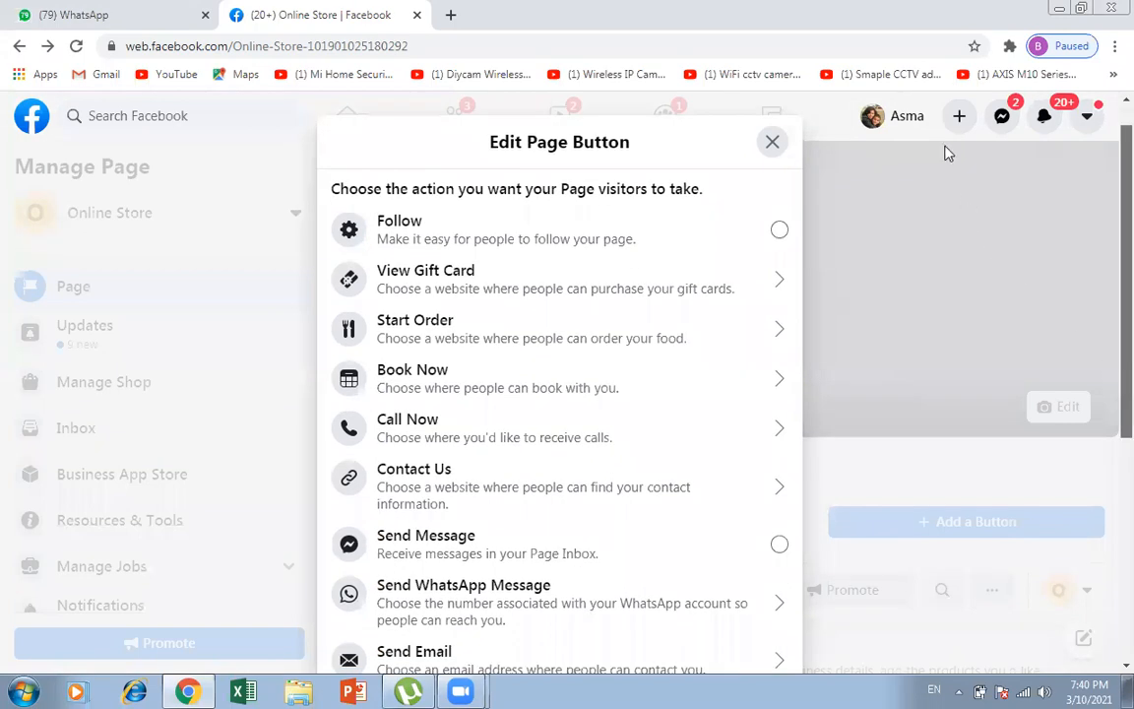
scroll(945, 153, "down", 1)
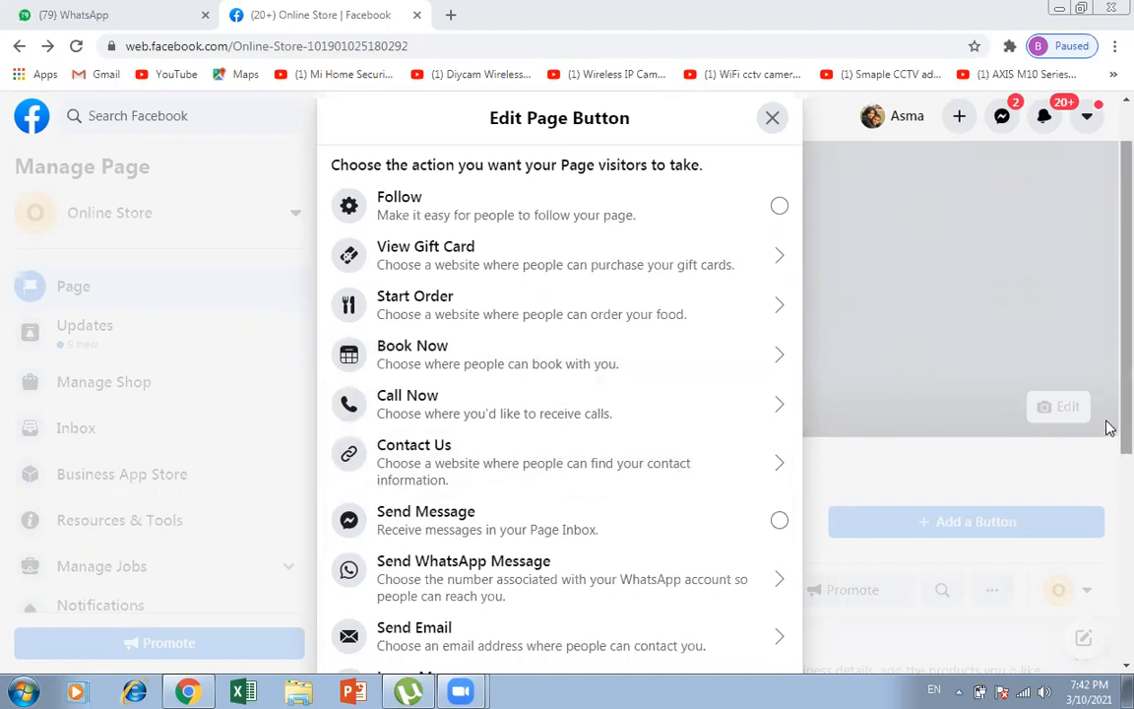
scroll(1108, 423, "down", 2)
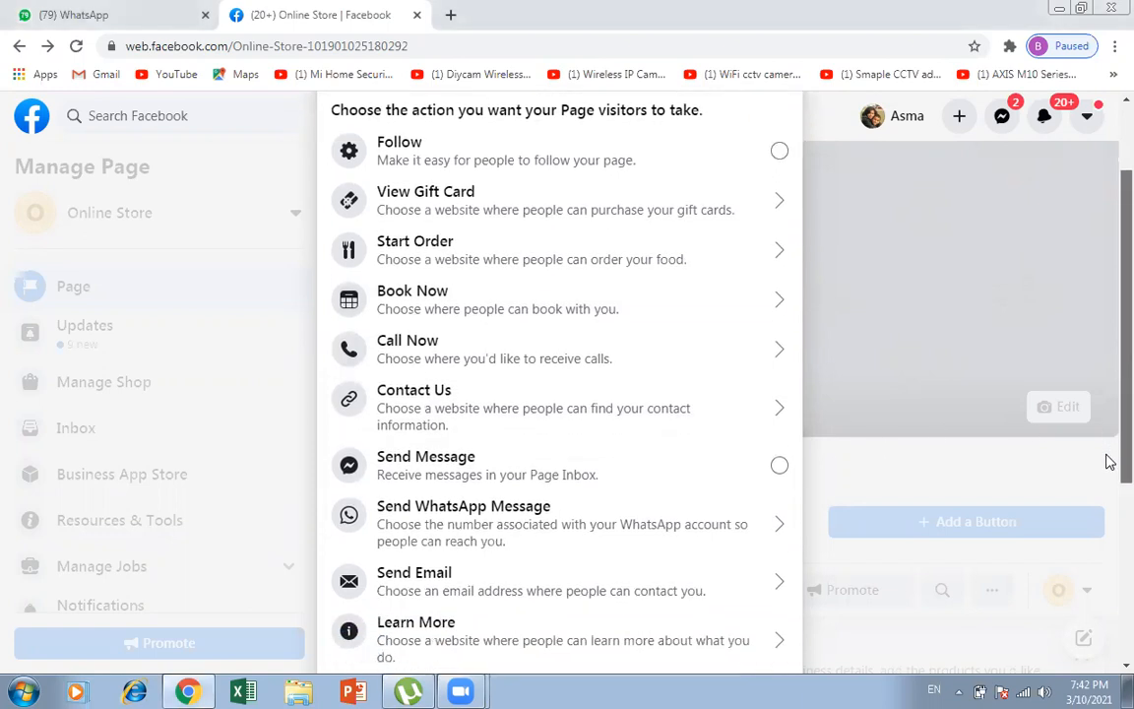
scroll(1110, 489, "down", 1)
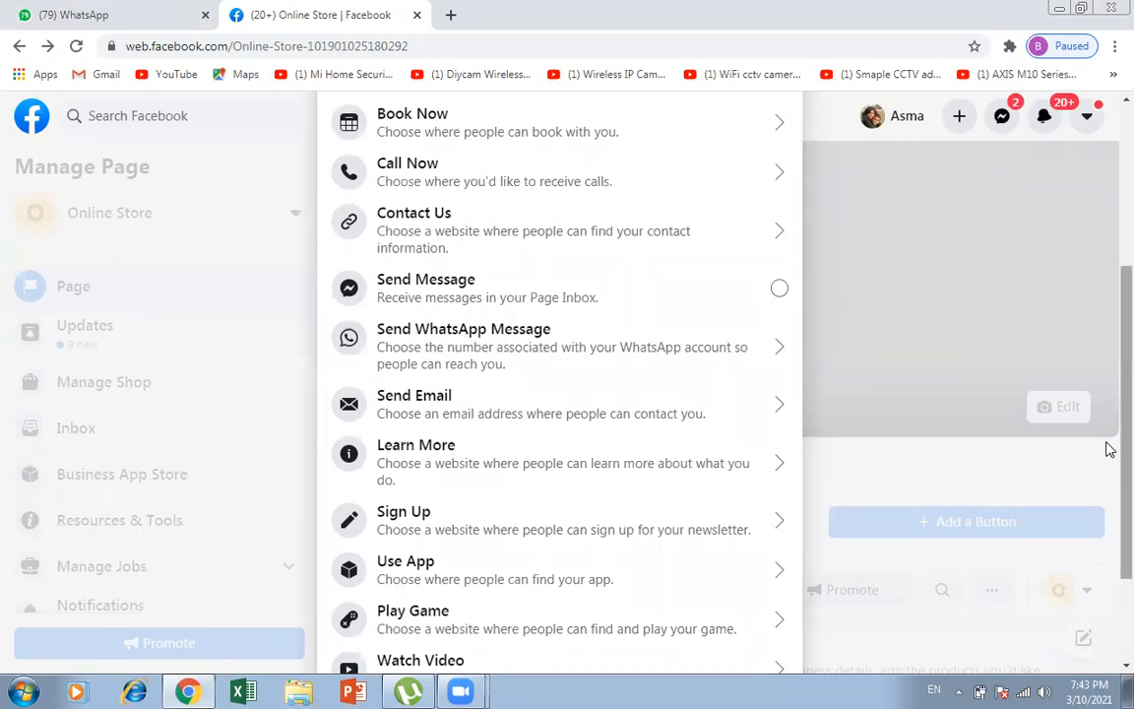
scroll(1107, 475, "down", 1)
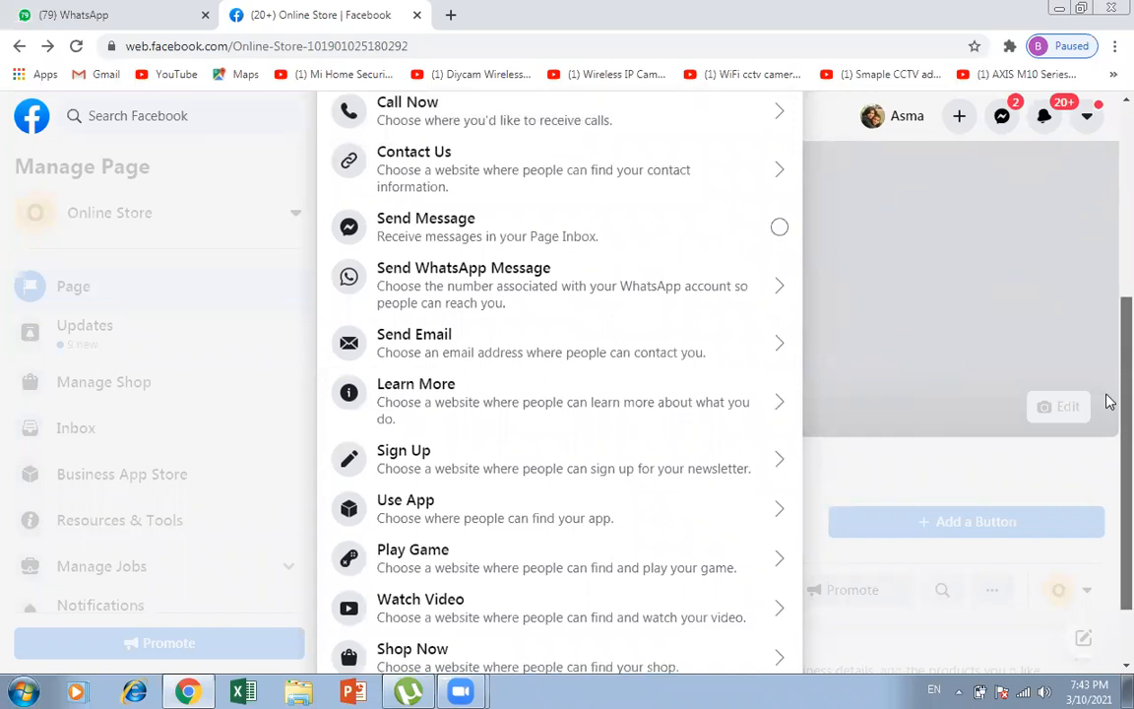
scroll(1108, 403, "down", 2)
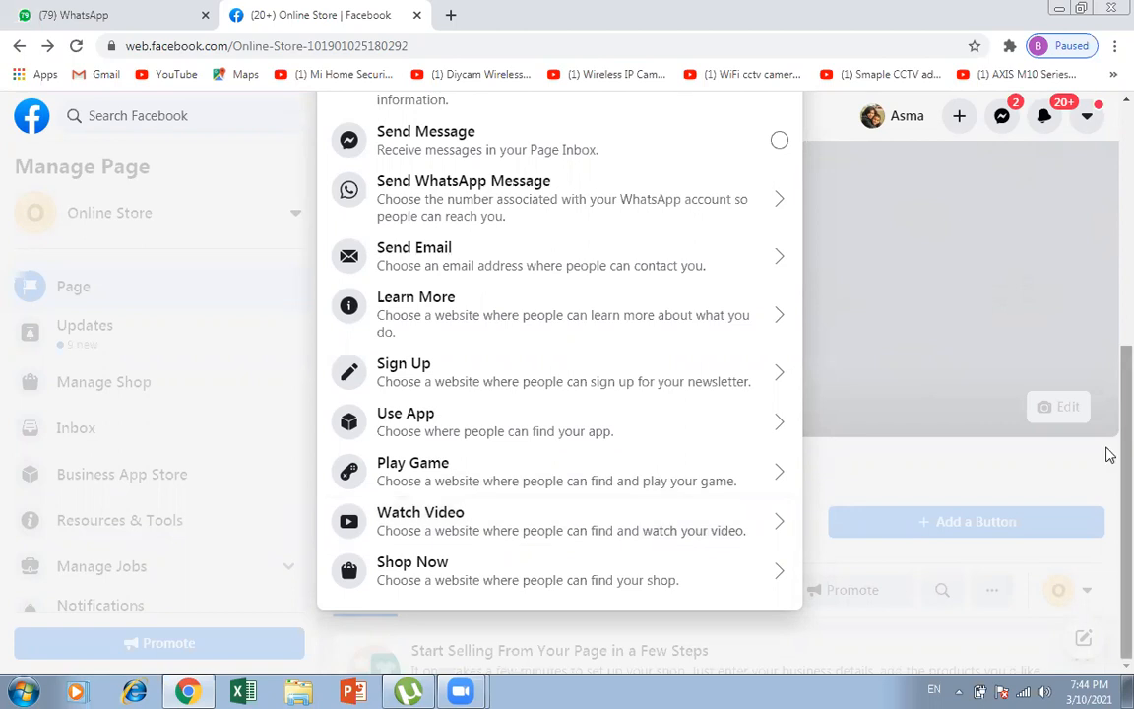
left_click_drag(1111, 435, 1111, 195)
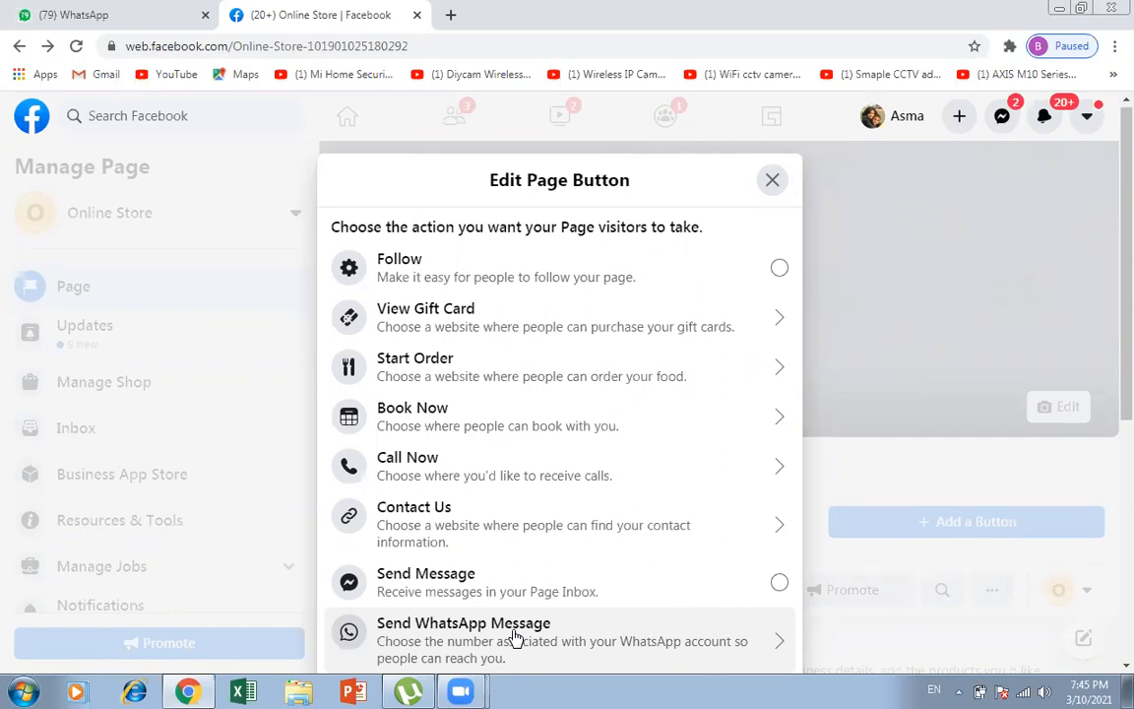
left_click(773, 183)
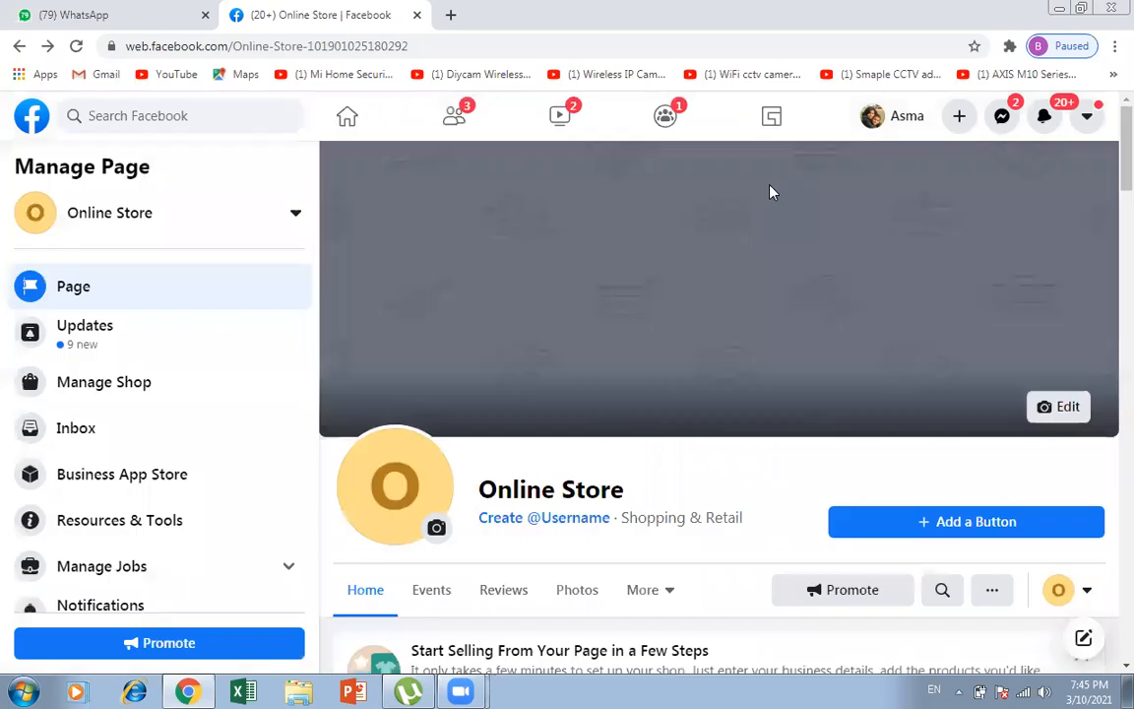
Try to set up a Call Now page button with the Pakistan PK+92 country code.
left_click(969, 523)
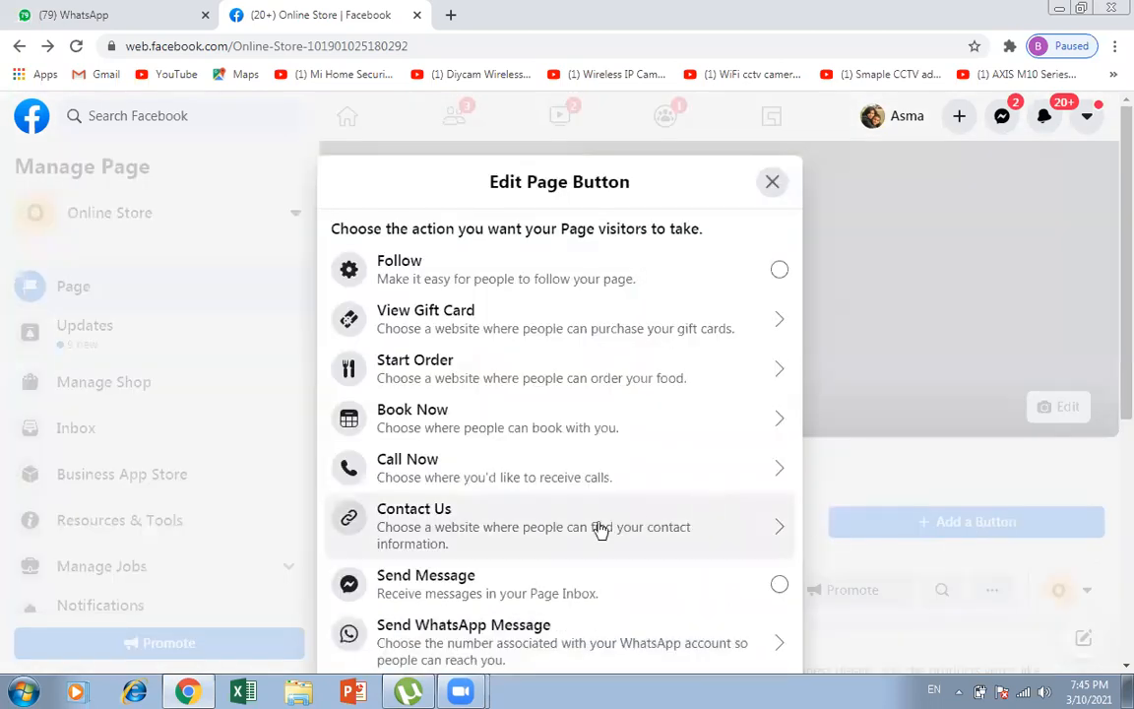
left_click(523, 484)
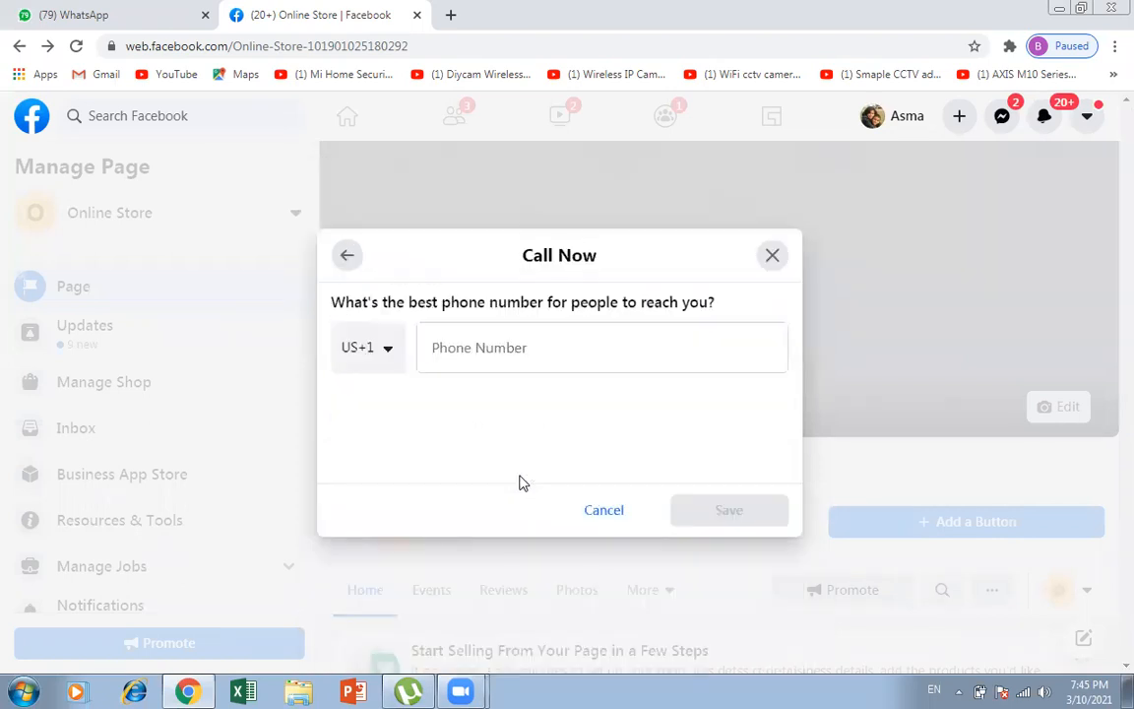
left_click(383, 351)
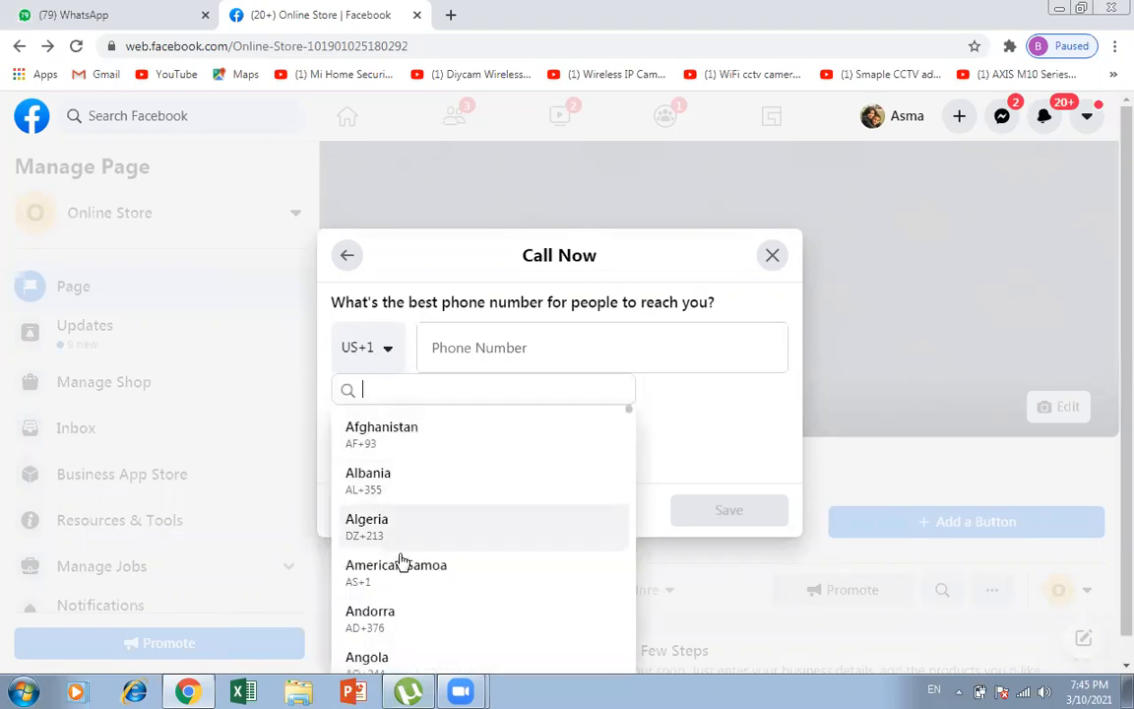
scroll(368, 505, "down", 5)
type("p")
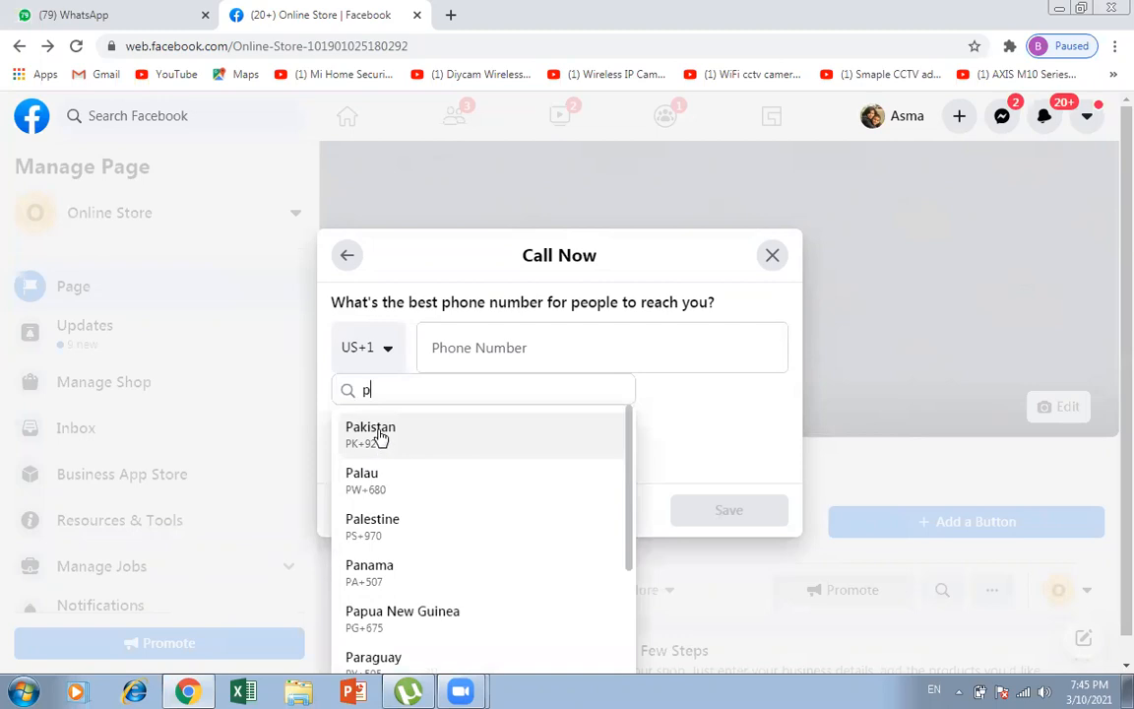
left_click(380, 438)
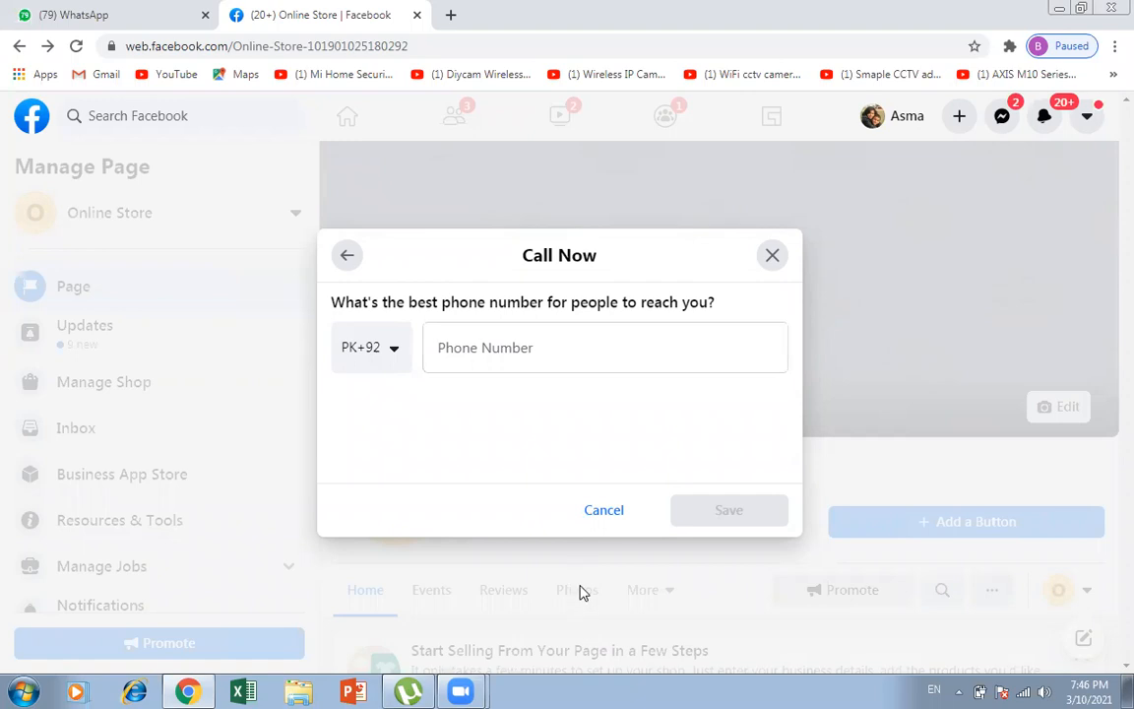
left_click(604, 511)
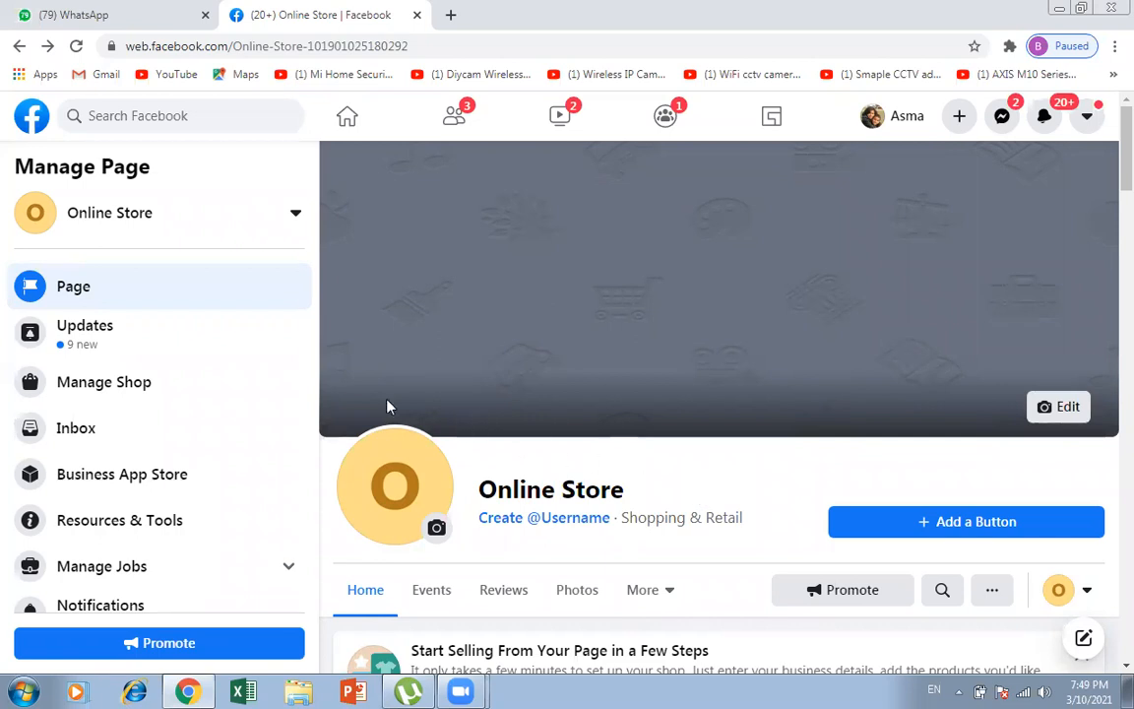
Open the Page Roles settings of the Online Store page and bring up the section for assigning a new role.
left_click_drag(309, 364, 314, 579)
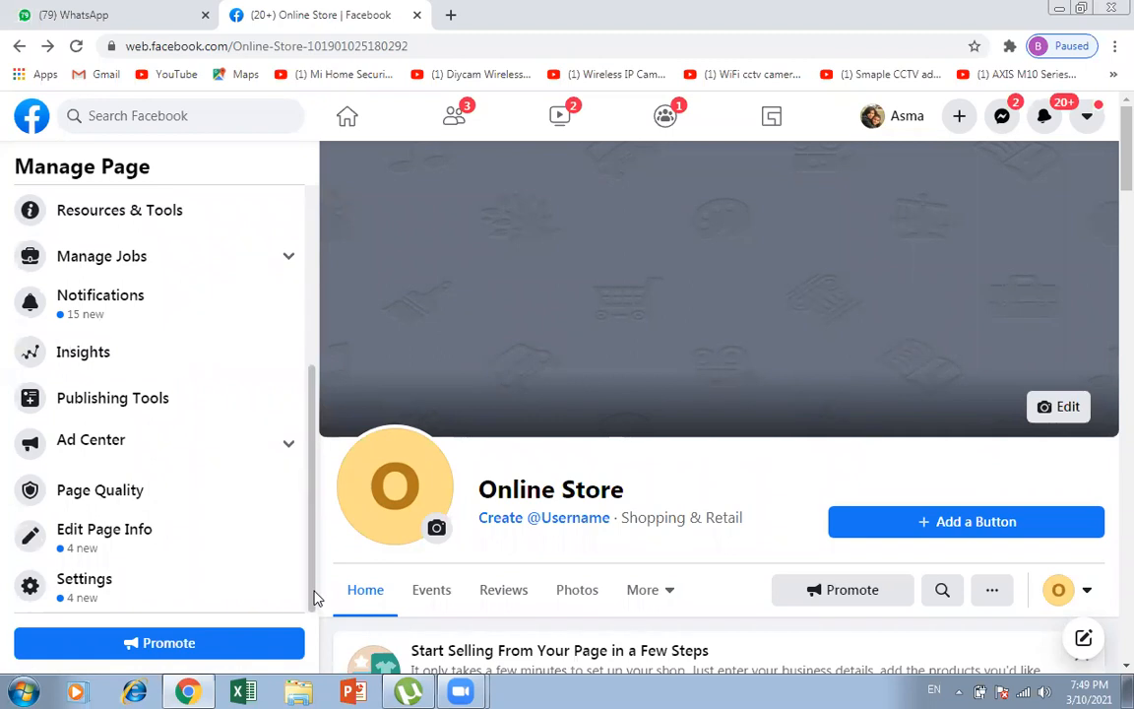
left_click(77, 601)
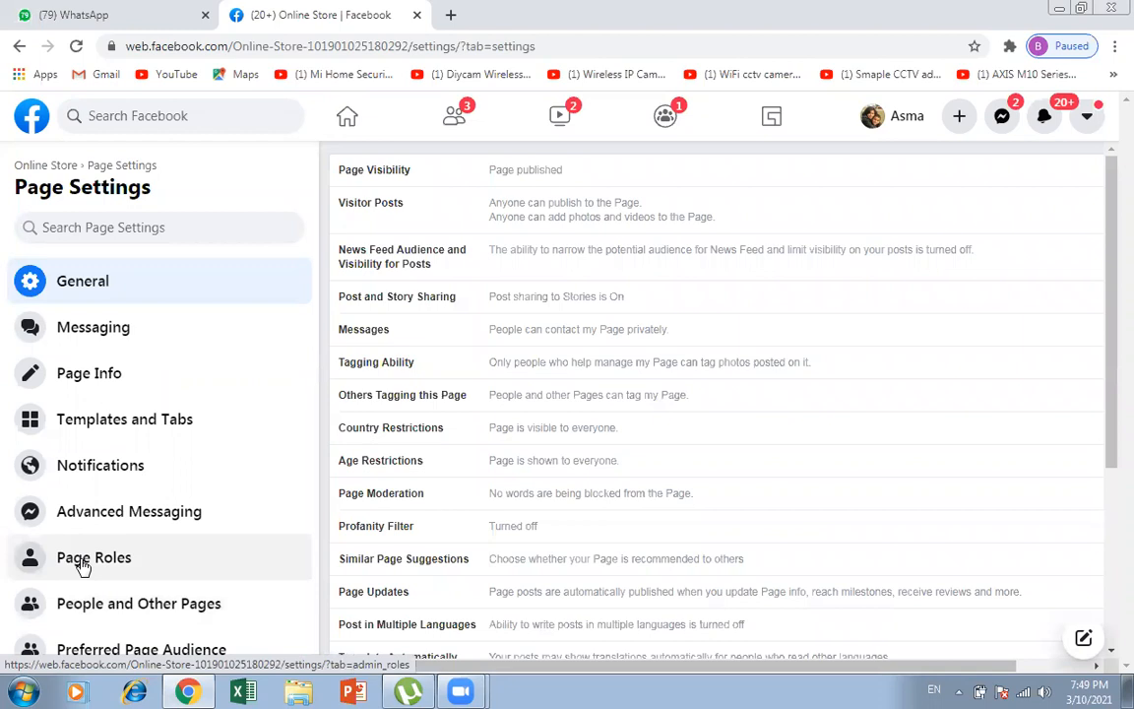
left_click(83, 567)
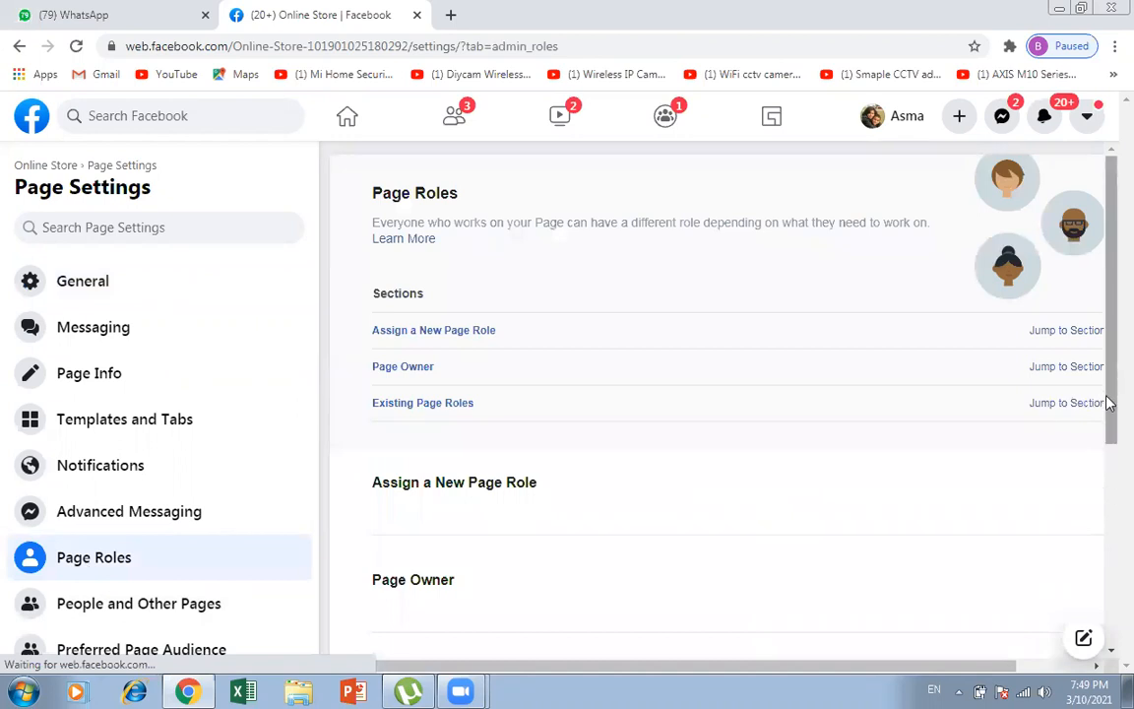
left_click_drag(1109, 403, 1113, 559)
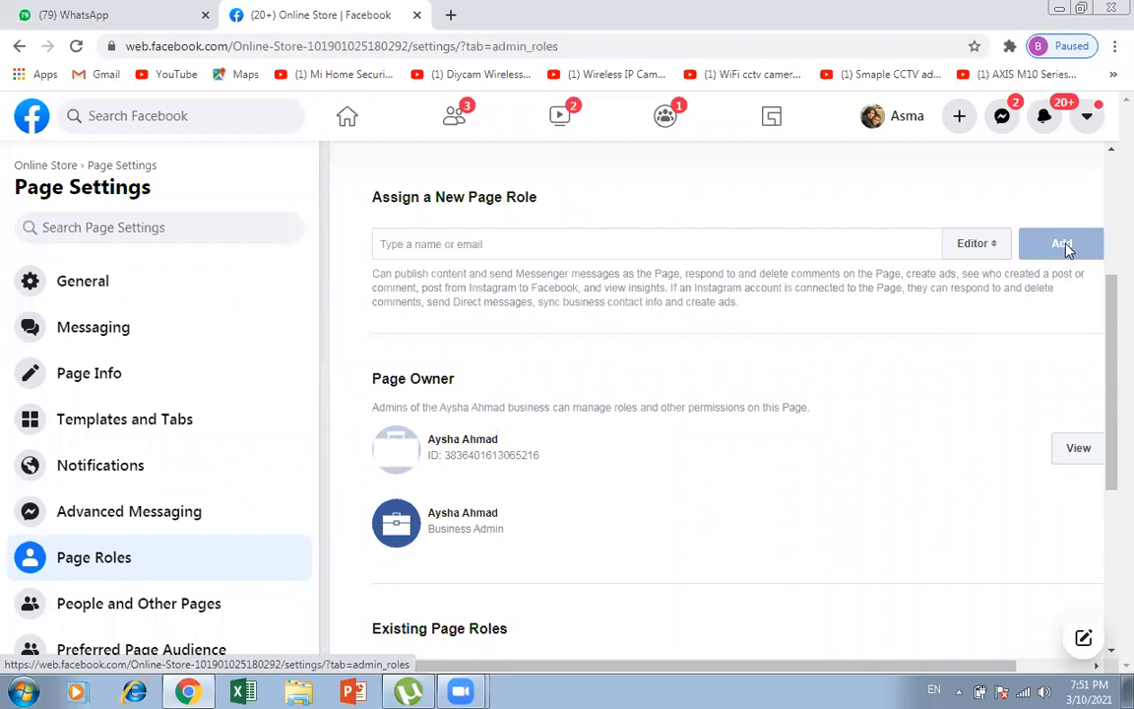
left_click_drag(1110, 379, 1091, 298)
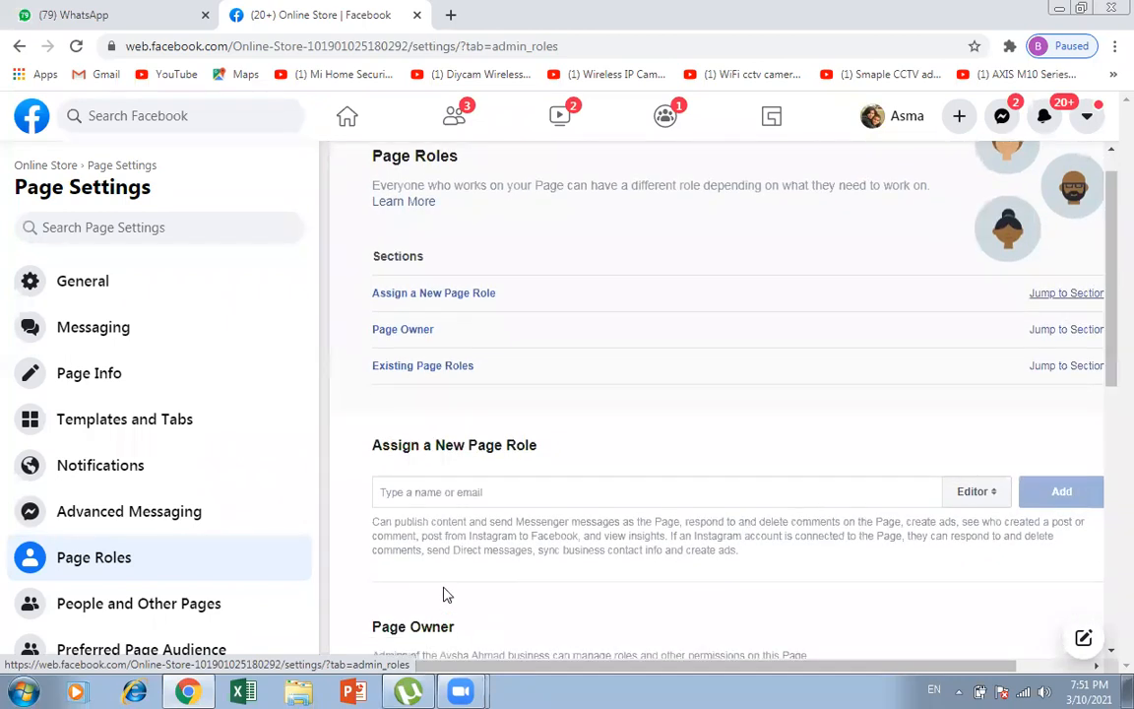
Activate the name field for the new page role and dismiss the WhatsApp notifications covering the page.
left_click(446, 492)
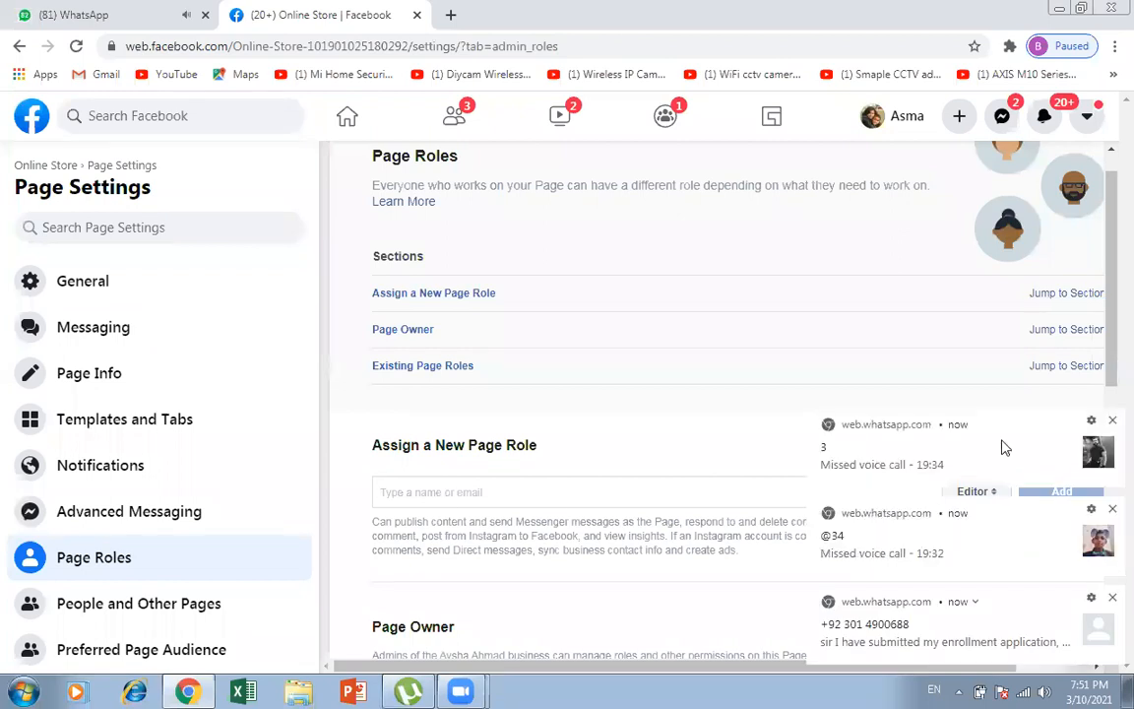
left_click(1112, 509)
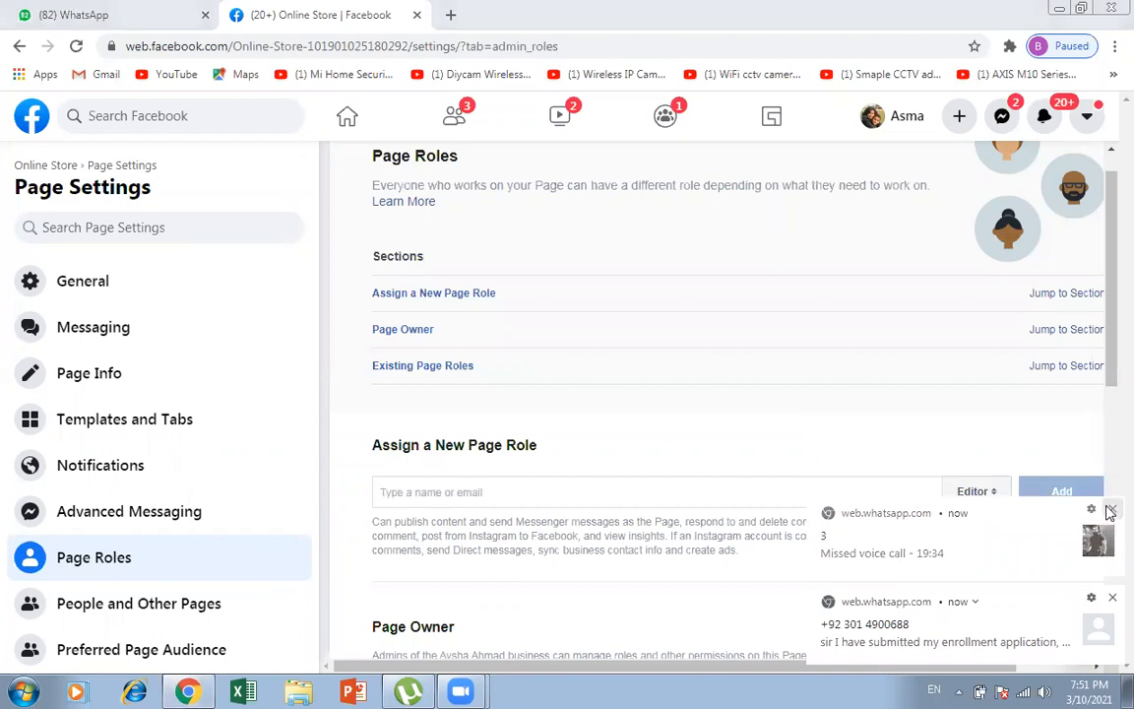
left_click(1111, 510)
left_click(1110, 597)
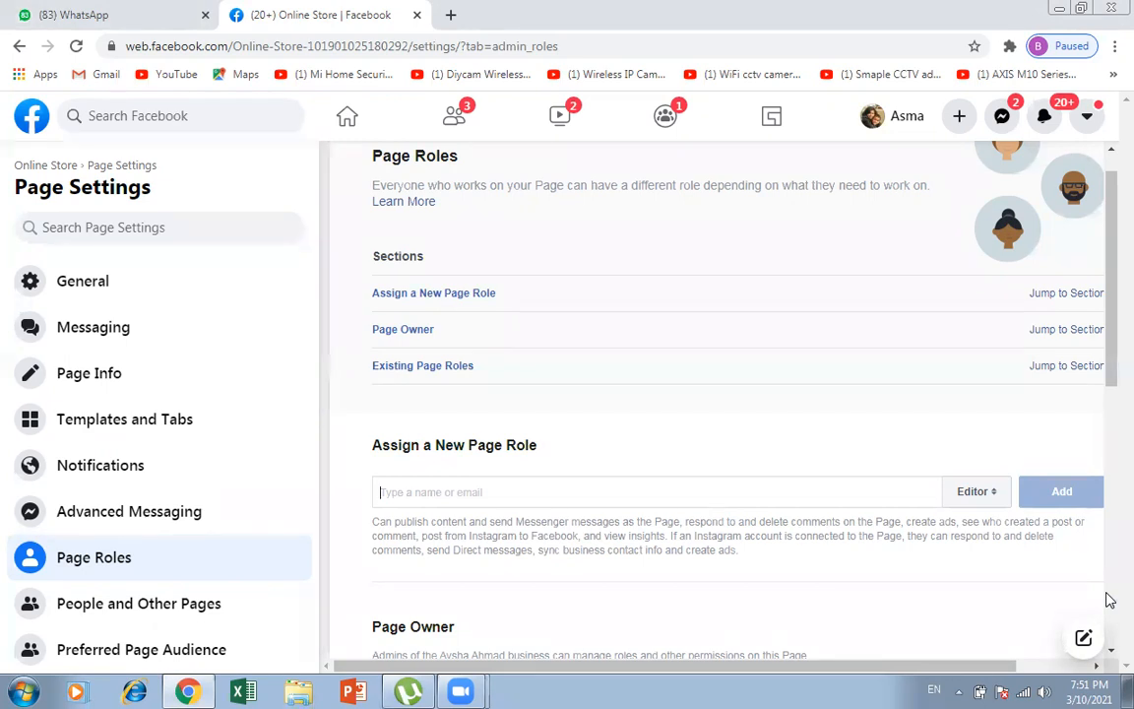
type("b")
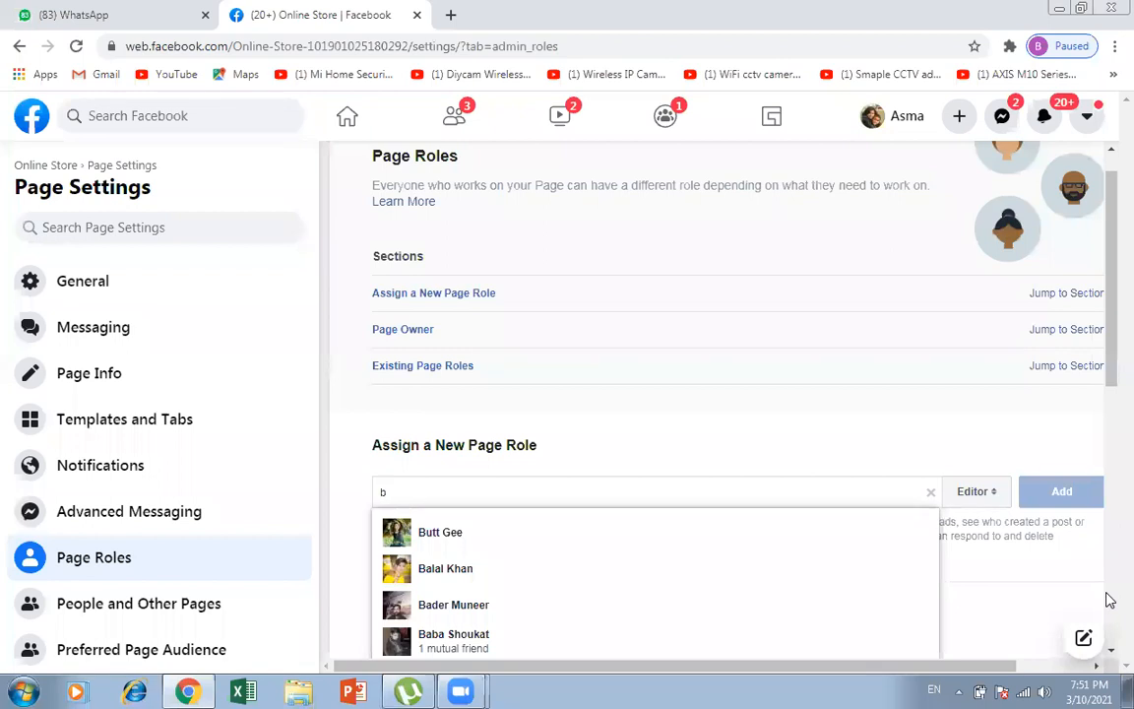
type("aba")
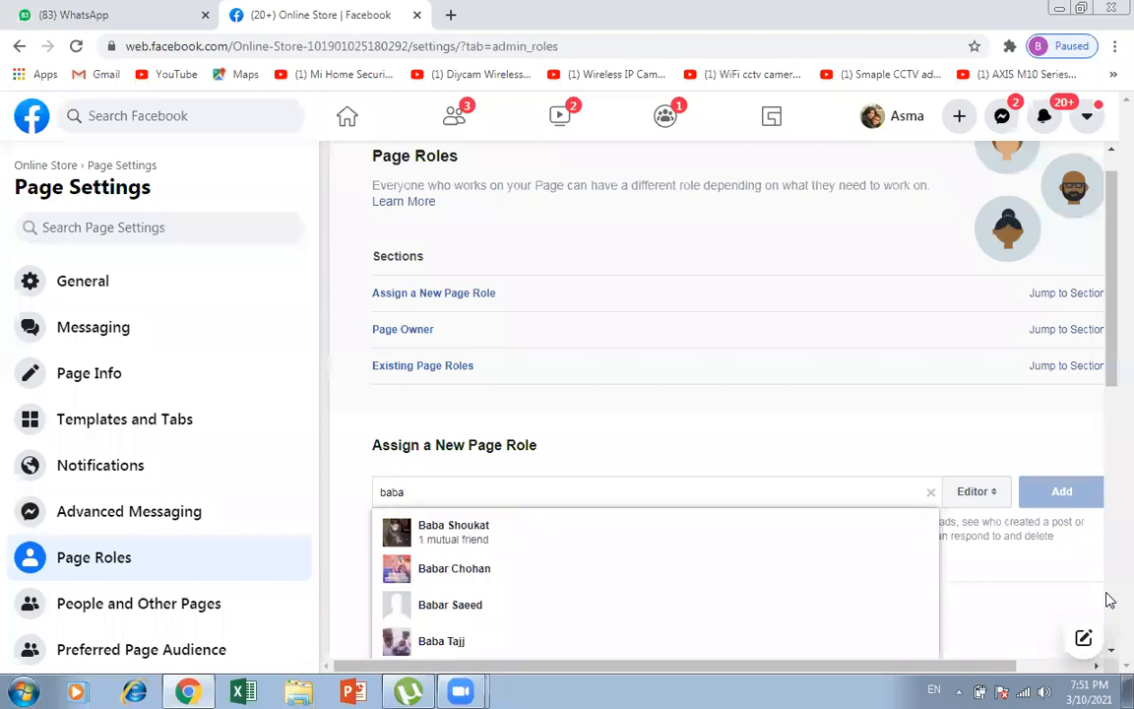
key("BackSpace")
key("BackSpace")
key("BackSpace")
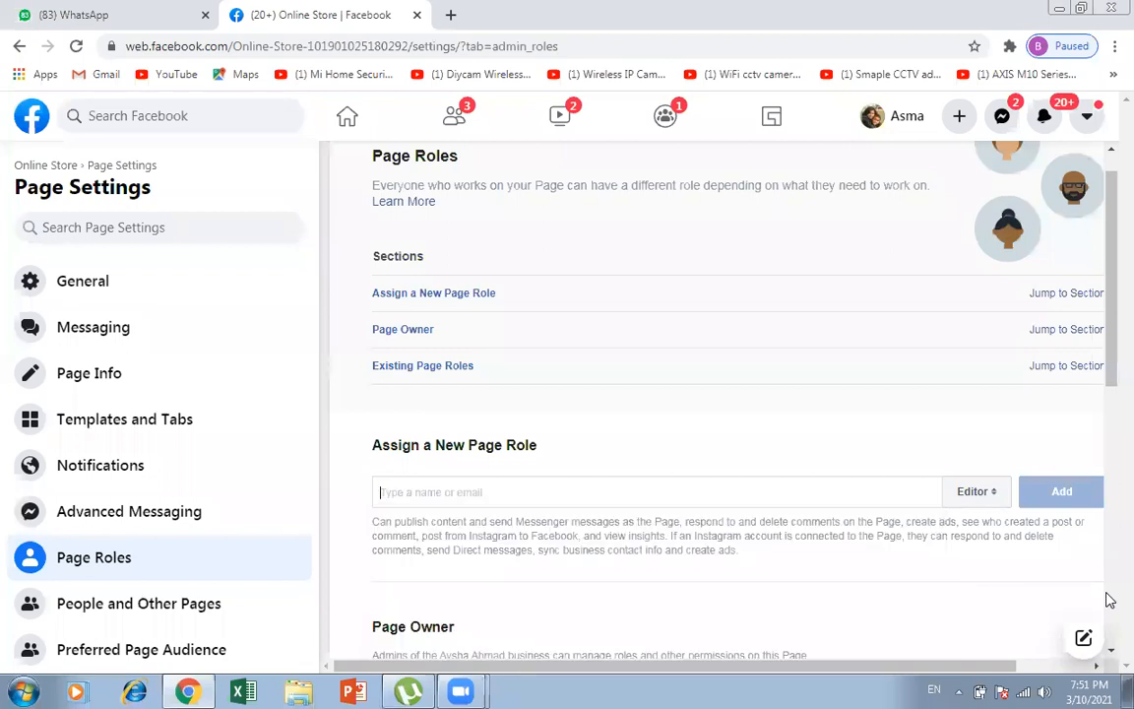
Look up accounts starting with "ap" and pick Apna Sialkot for the new page role.
type("a")
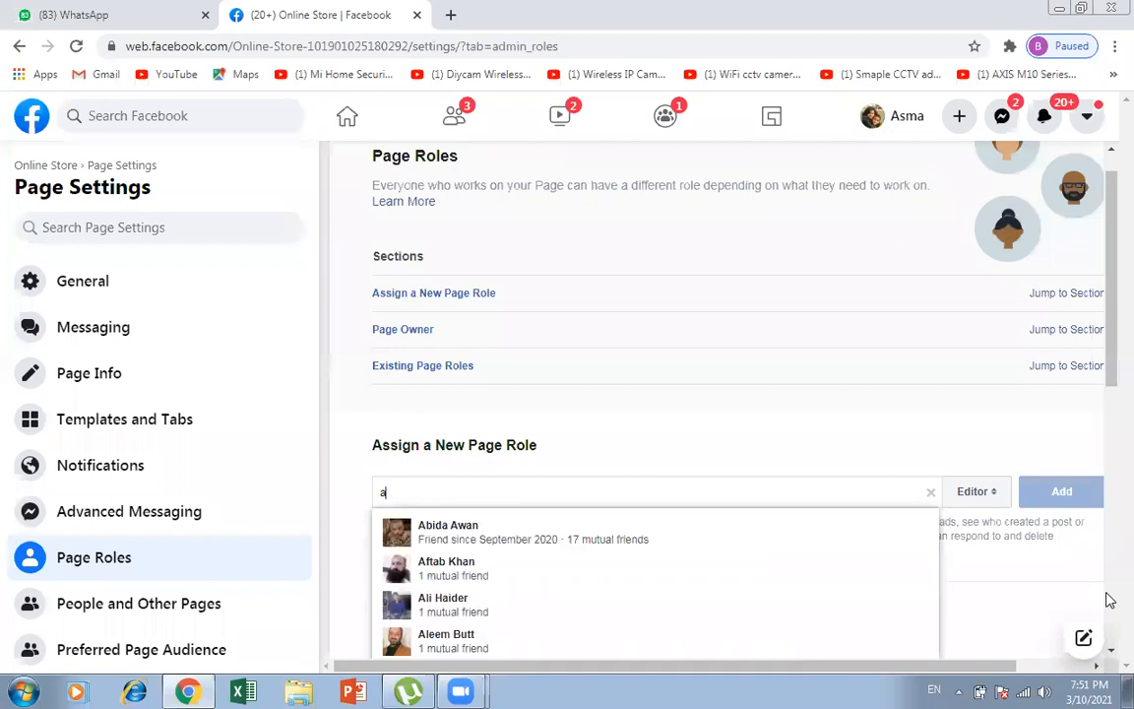
type("p")
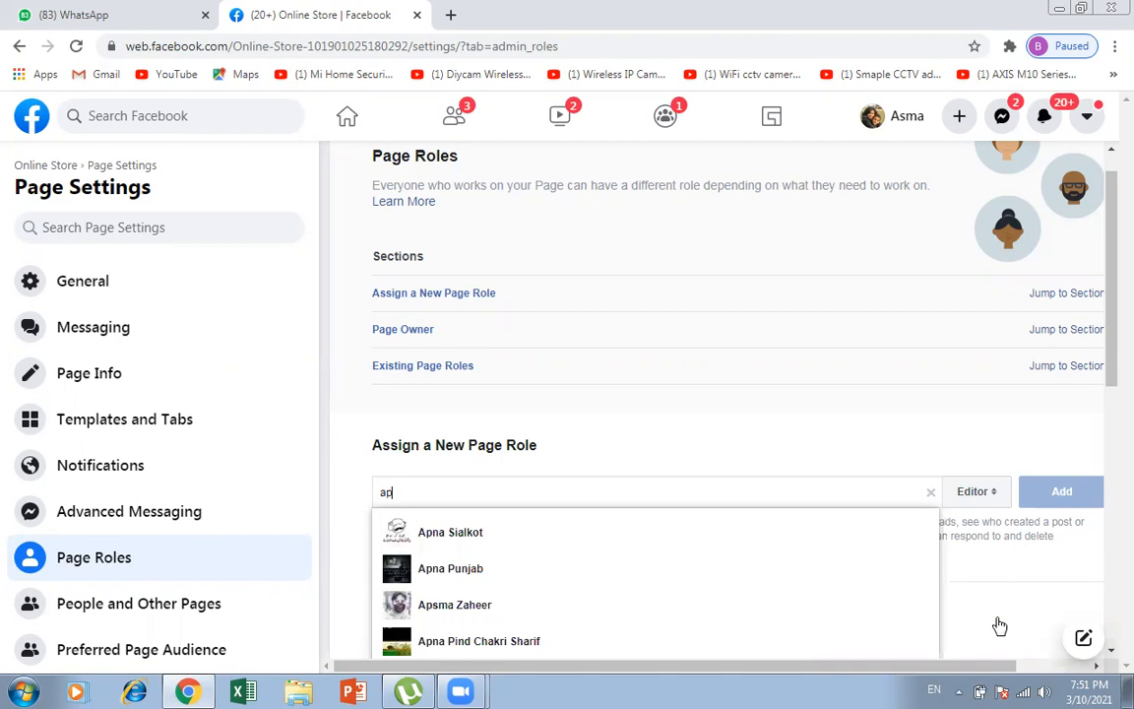
left_click(517, 540)
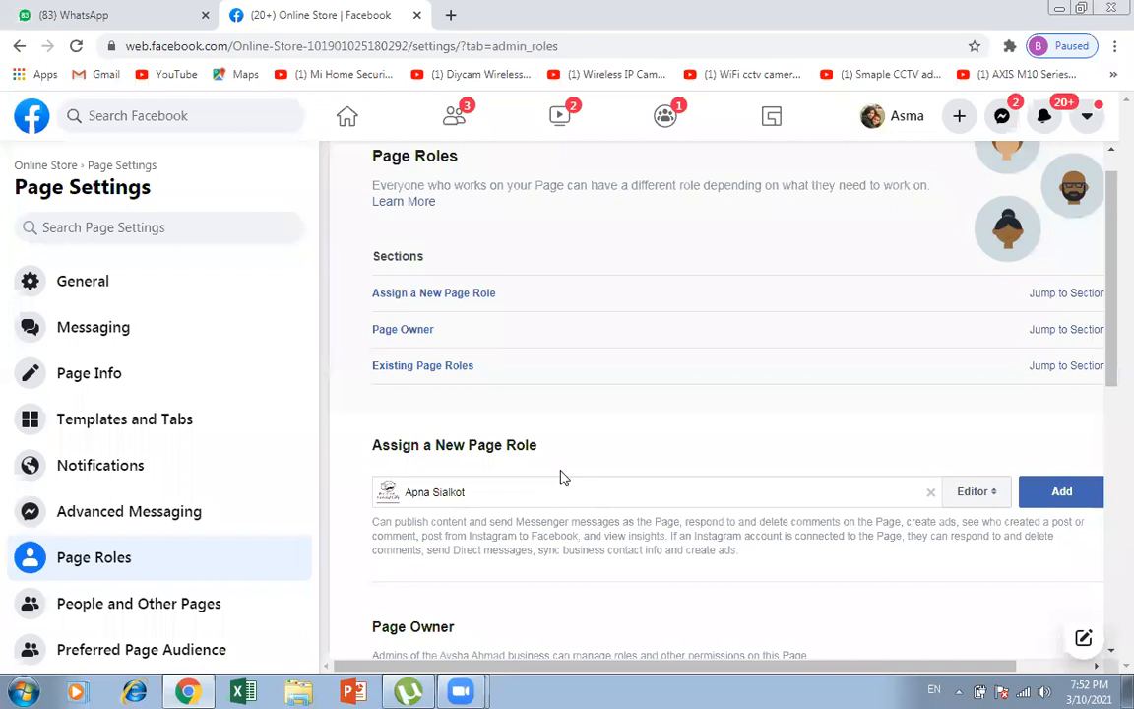
Replace the chosen account in the new page role with a person's e-mail address.
key("BackSpace")
key("BackSpace")
key("BackSpace")
key("BackSpace")
key("BackSpace")
key("BackSpace")
key("BackSpace")
key("BackSpace")
key("BackSpace")
key("BackSpace")
key("BackSpace")
key("BackSpace")
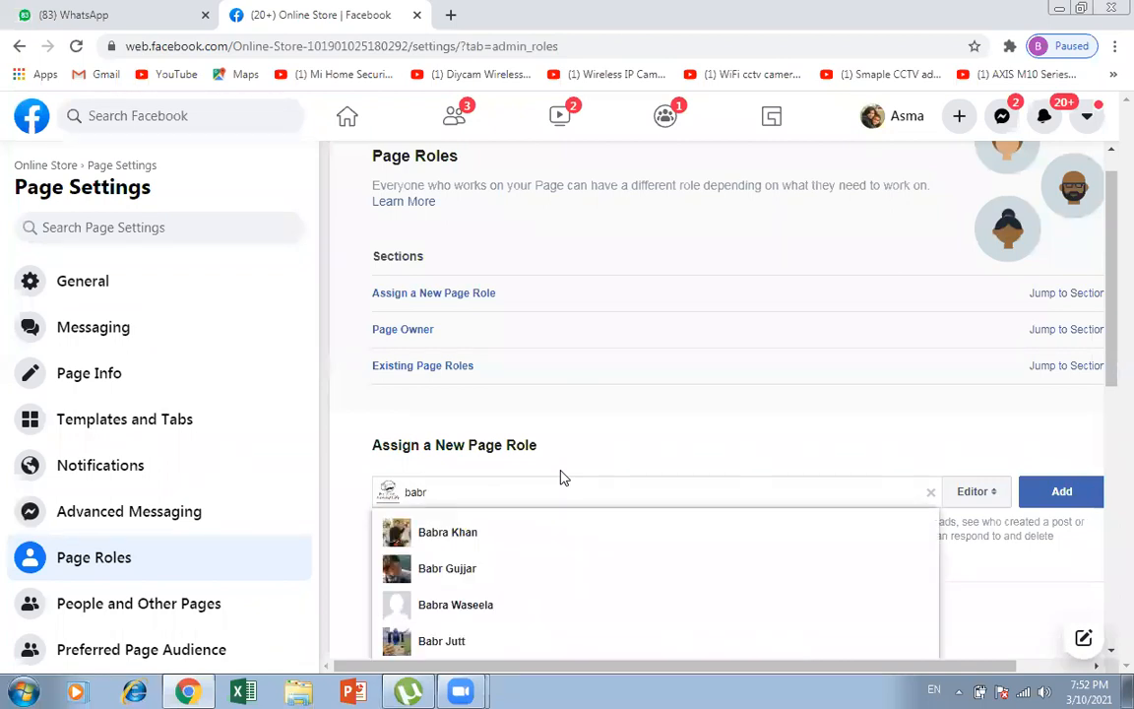
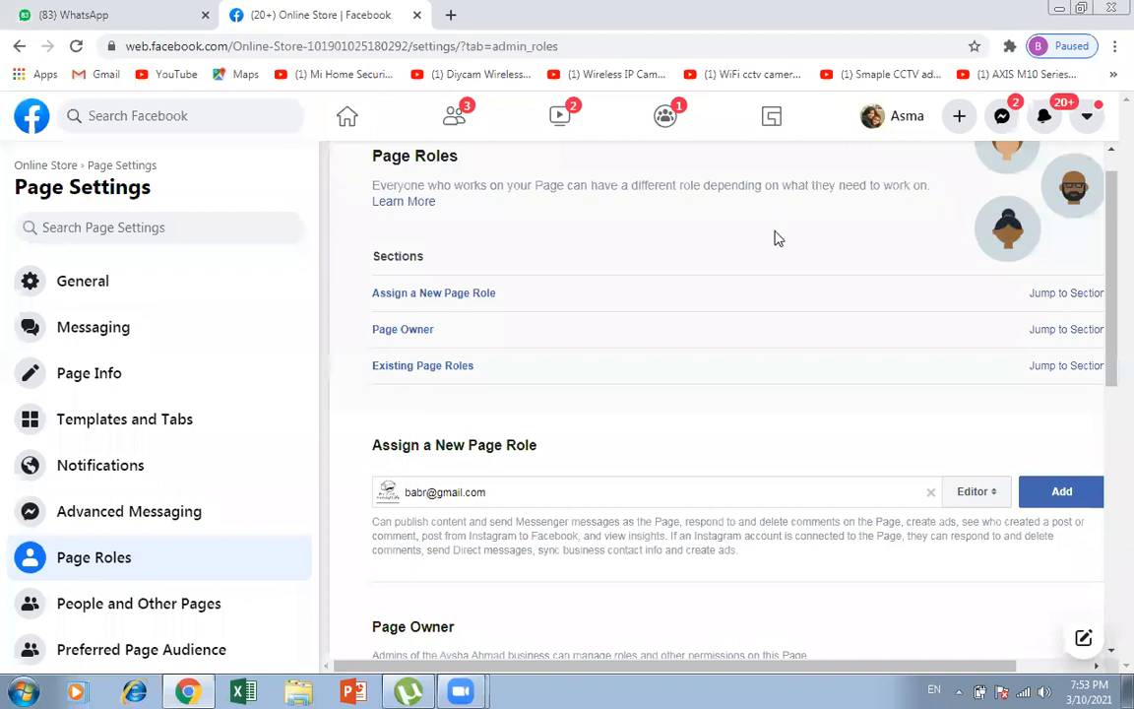
Try the Admin role for the entered e-mail address, then clear the e-mail from the new role entry.
left_click(995, 498)
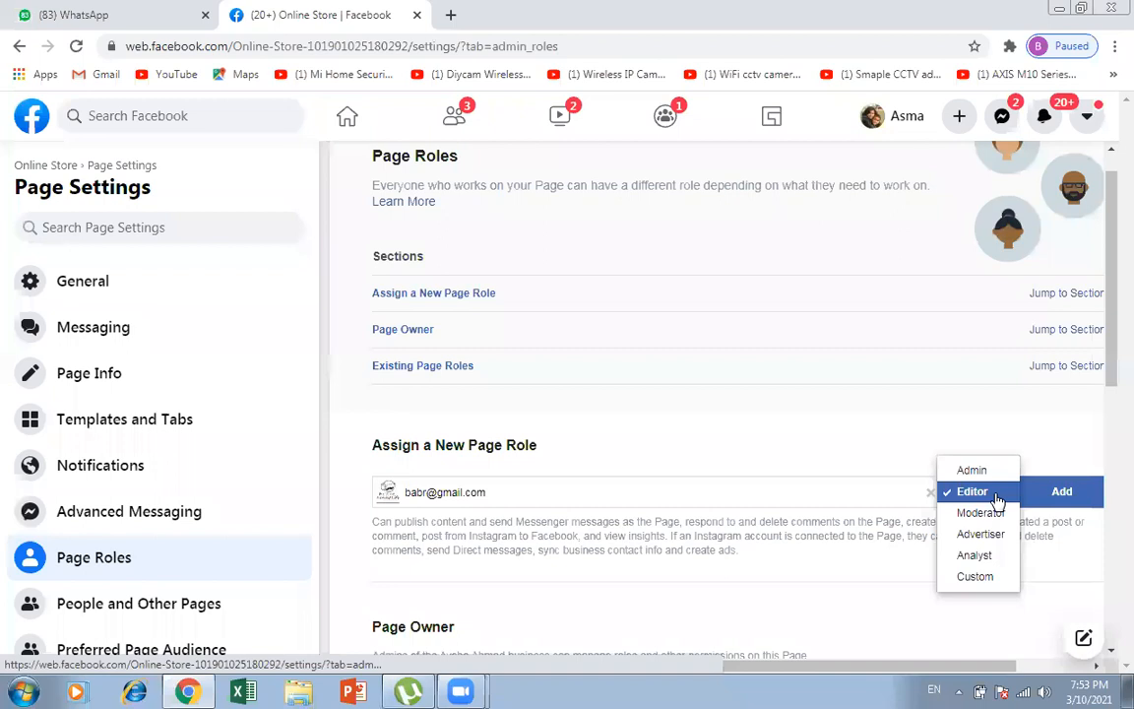
left_click(973, 473)
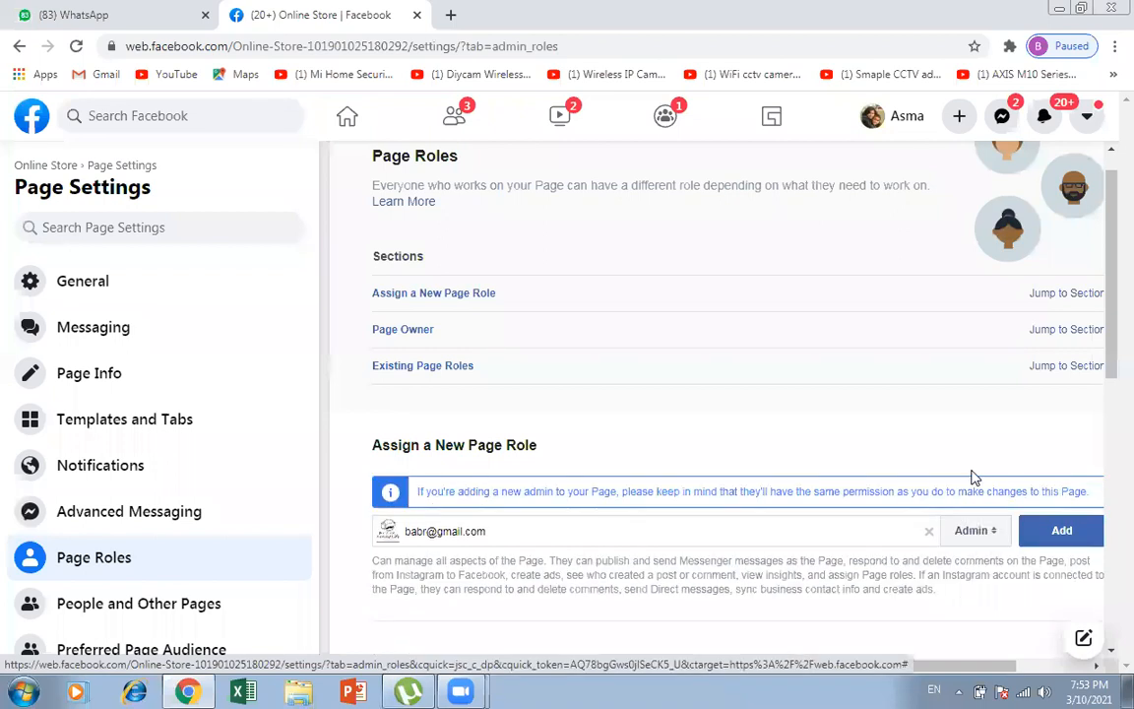
left_click(1059, 541)
left_click(995, 532)
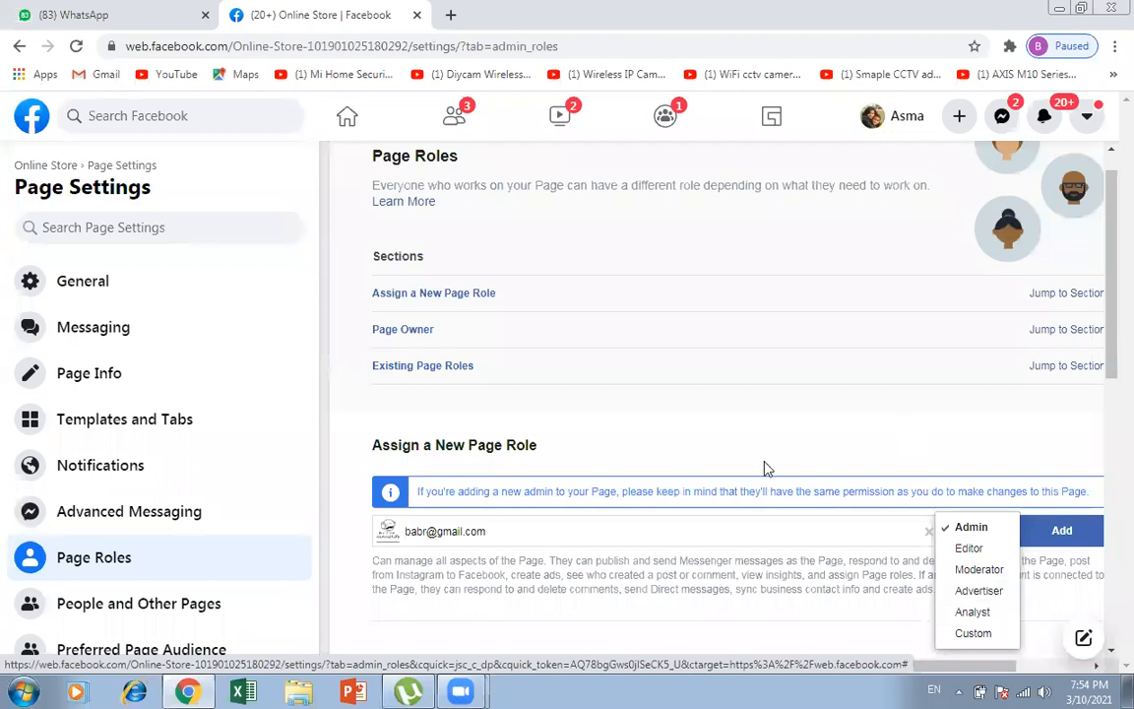
triple_click(568, 533)
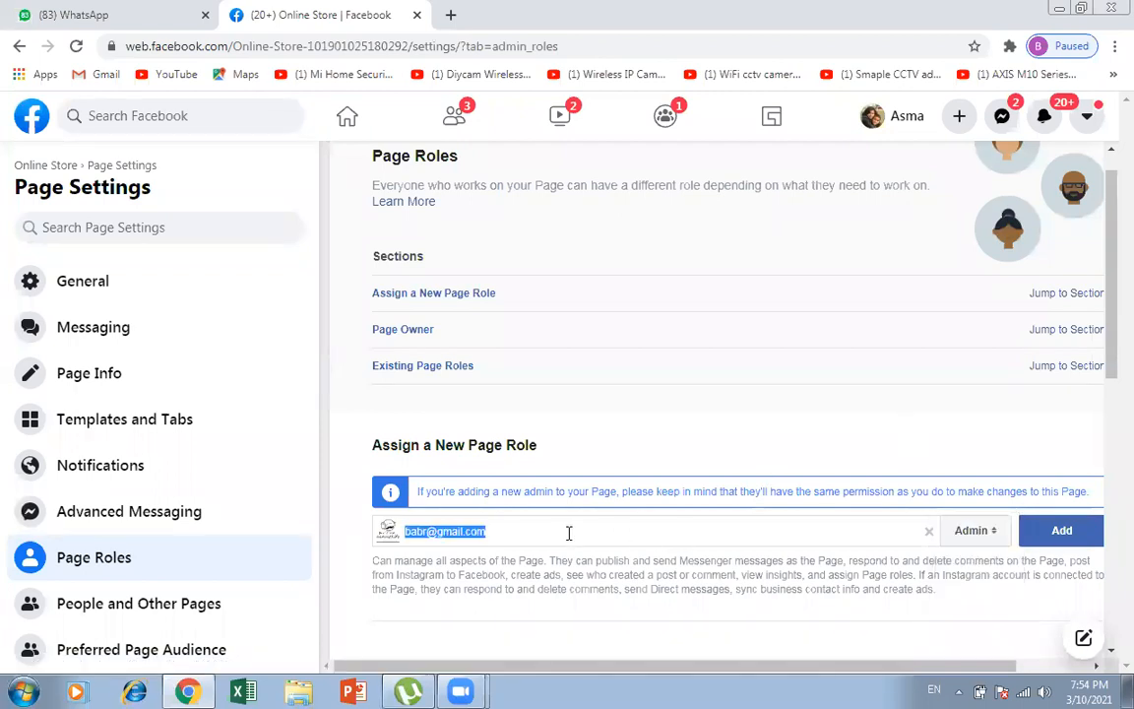
key("BackSpace")
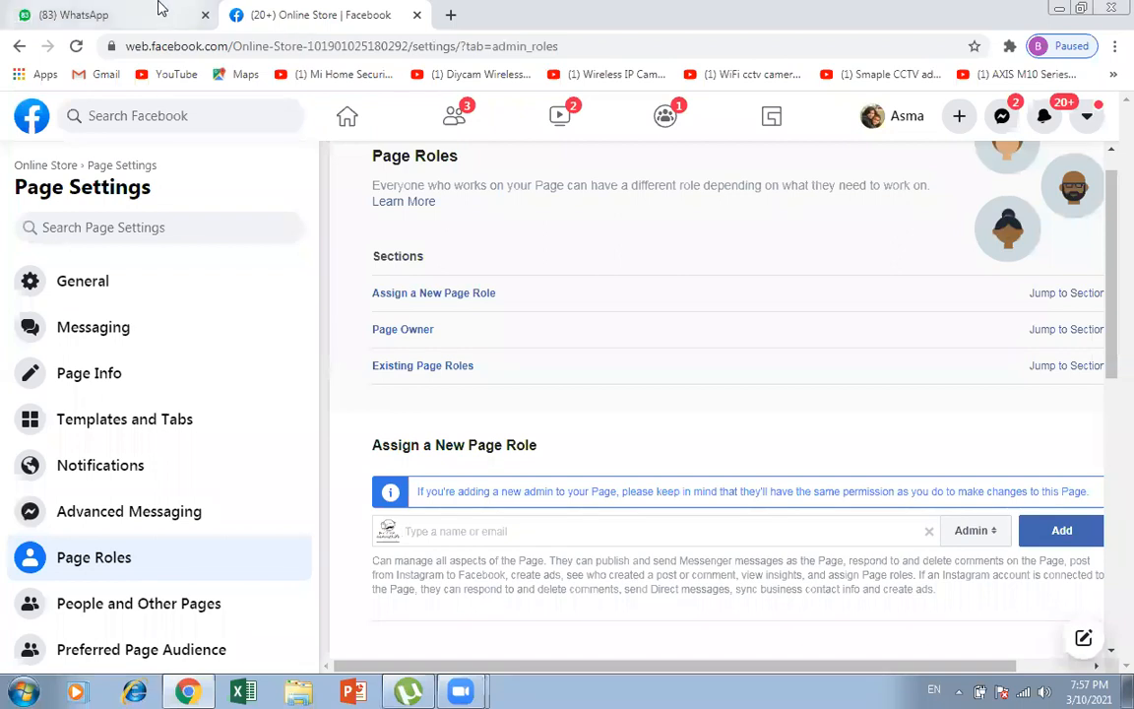
Look over the page settings categories from the General settings and return to the Online Store page.
left_click(18, 46)
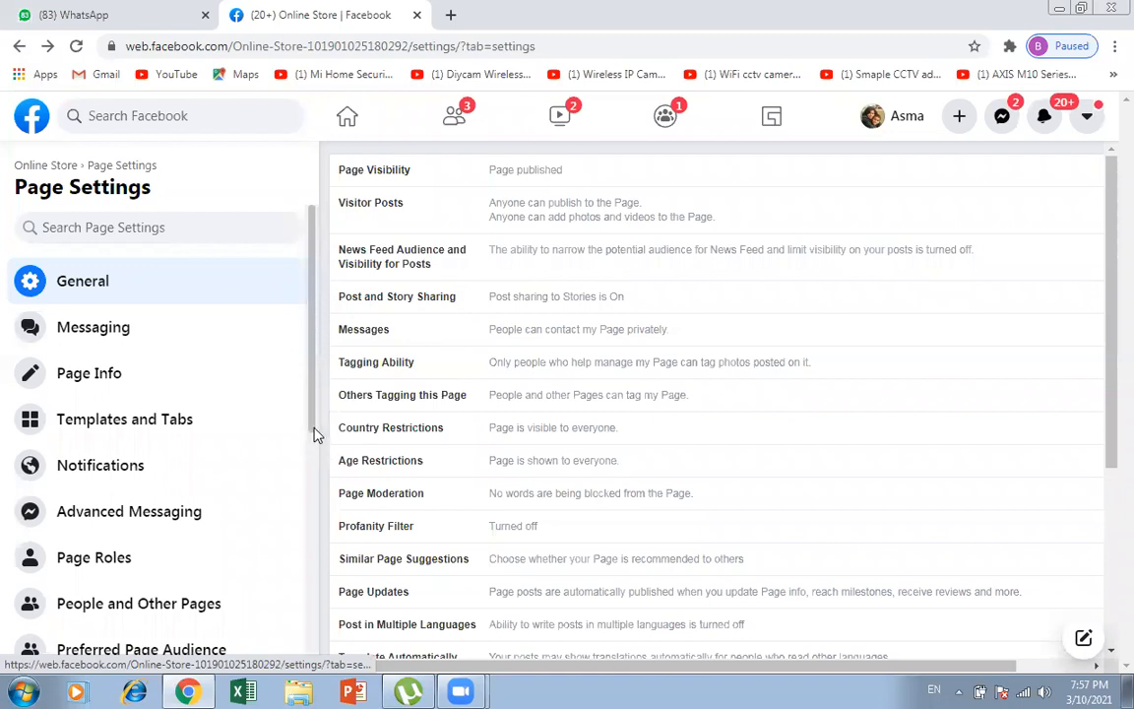
scroll(315, 435, "down", 5)
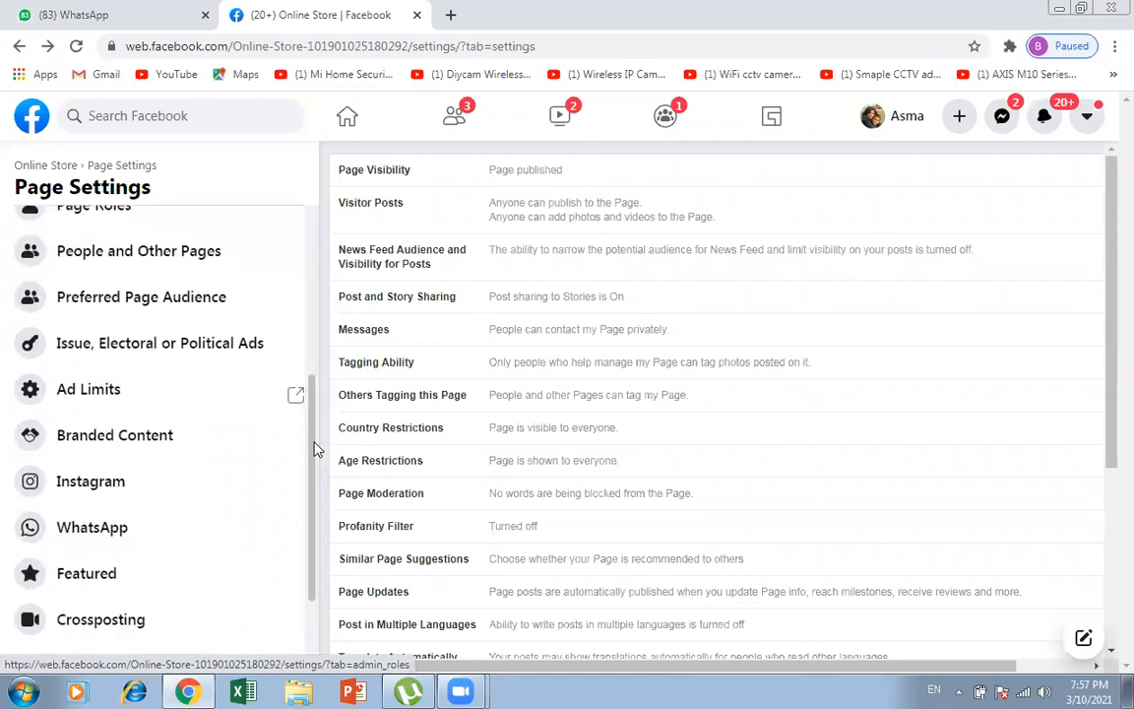
scroll(317, 492, "up", 3)
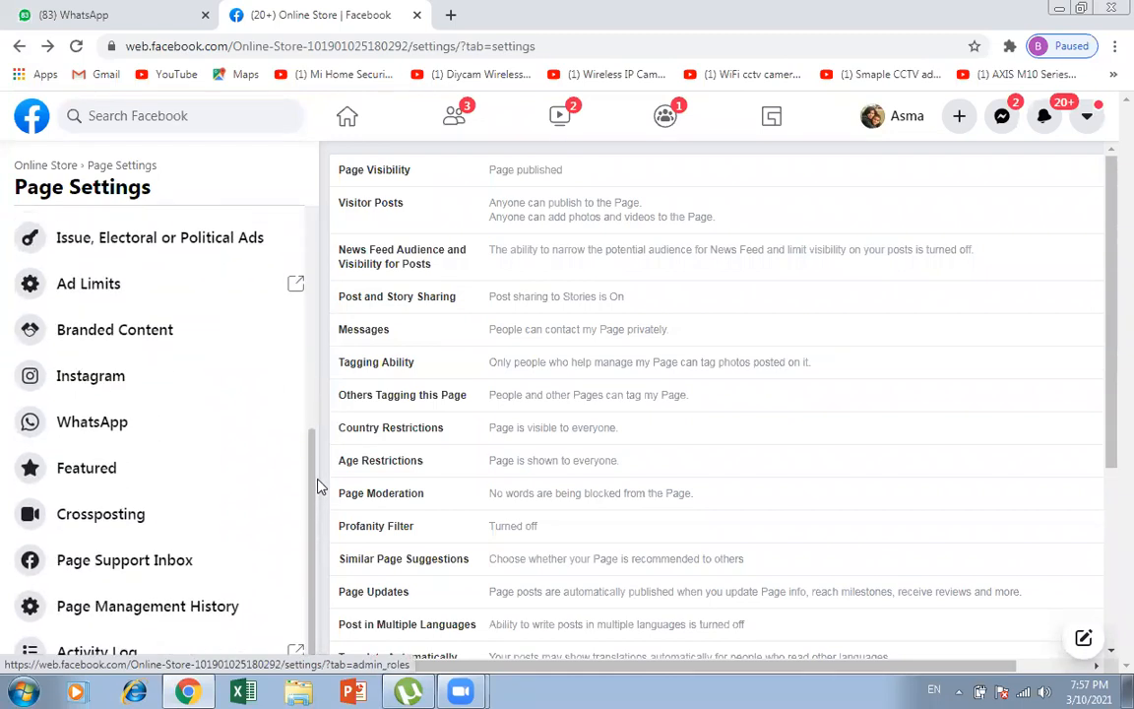
left_click_drag(317, 435, 303, 216)
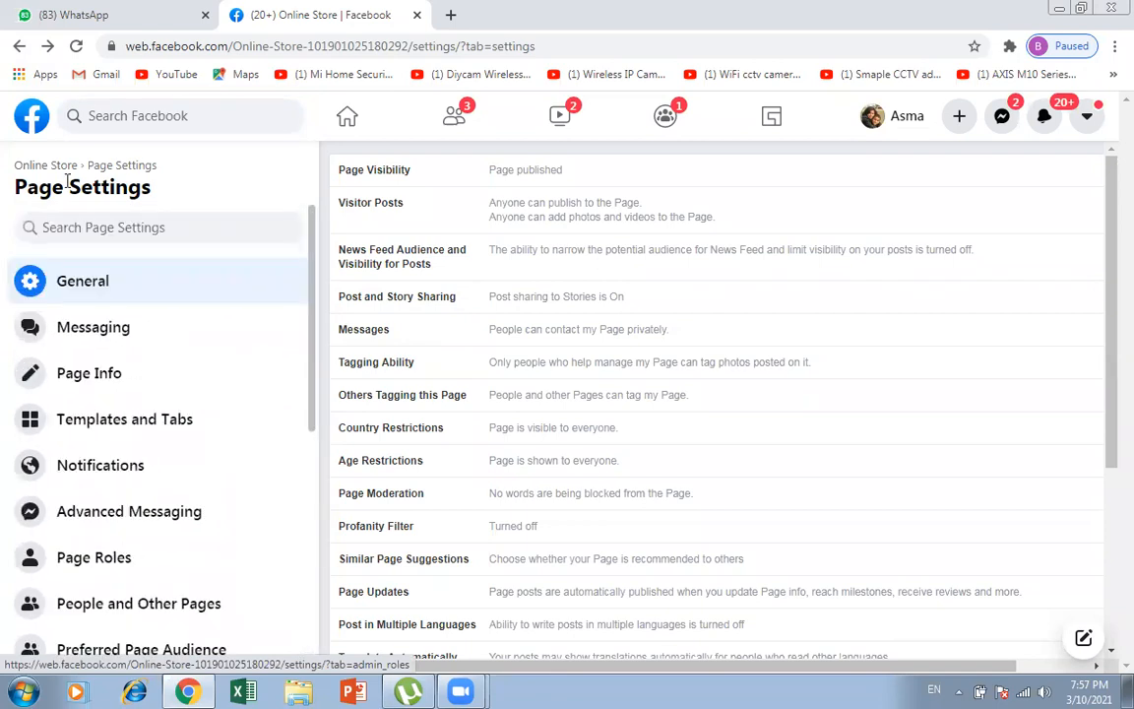
left_click(19, 46)
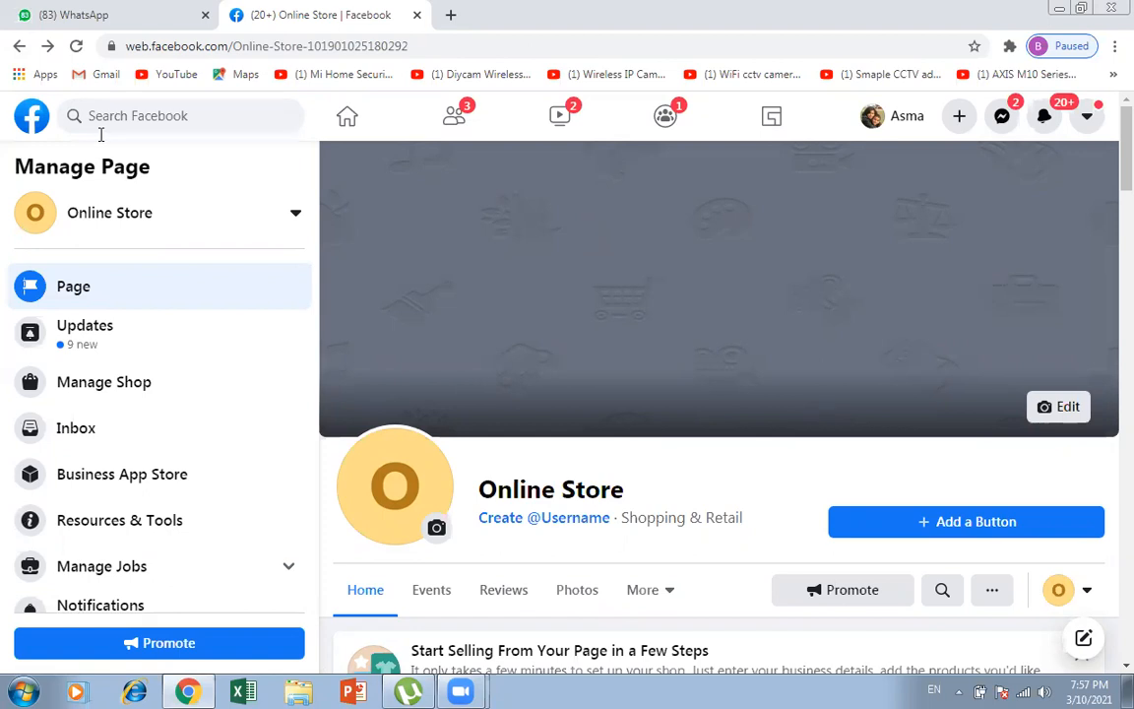
Open the Gul Ahmed page from Facebook search and view its cover photo and Shop Now button.
left_click(132, 114)
left_click(106, 210)
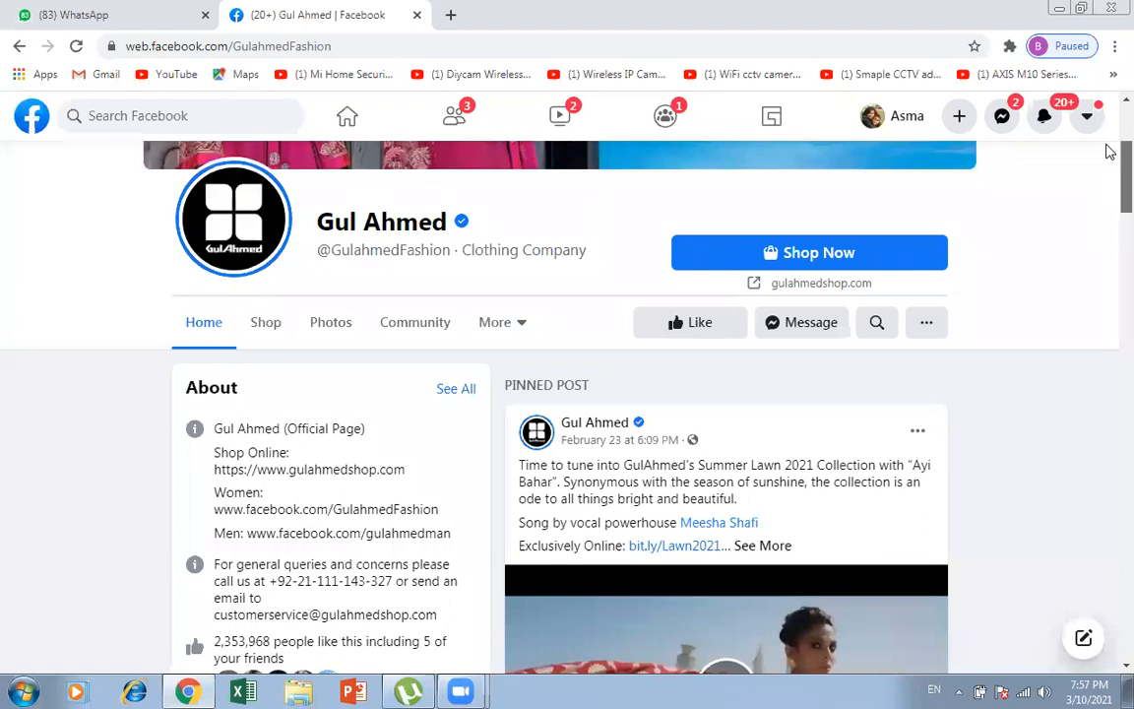
scroll(1107, 146, "up", 3)
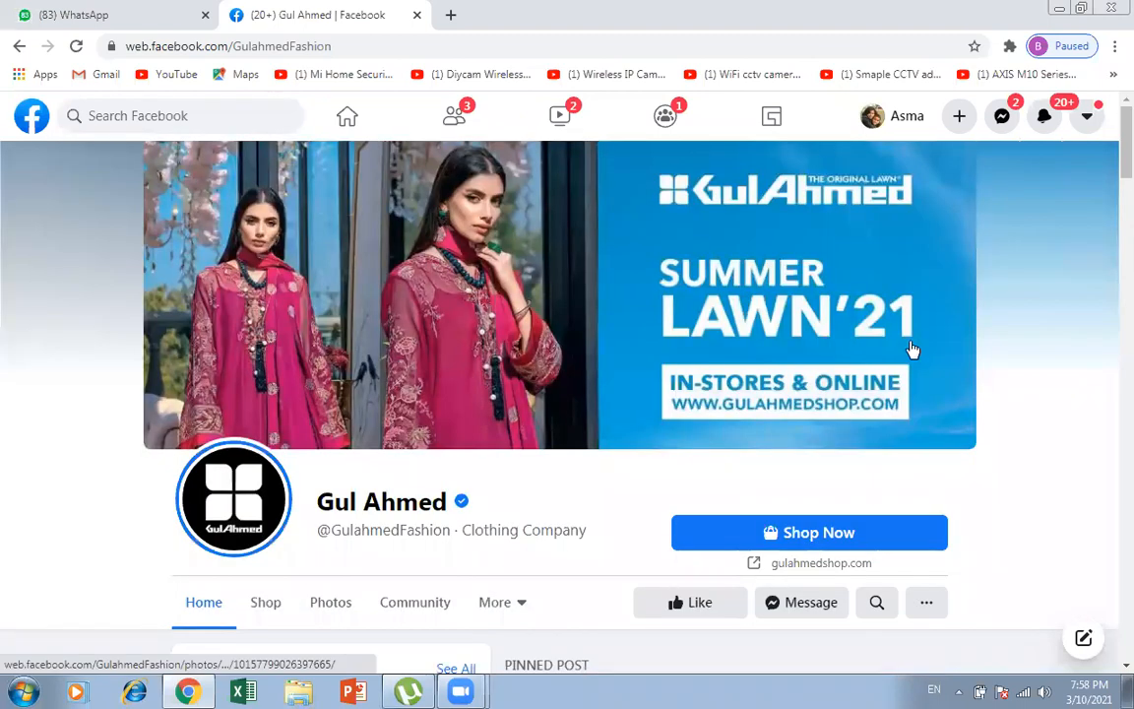